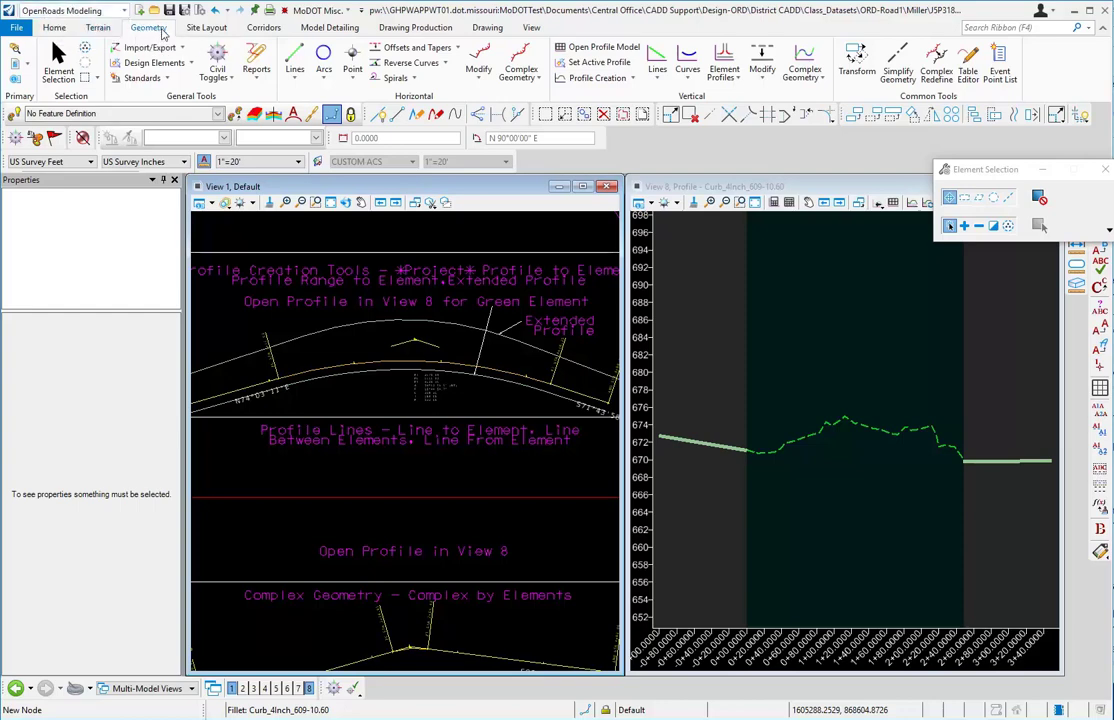
pyautogui.click(662, 84)
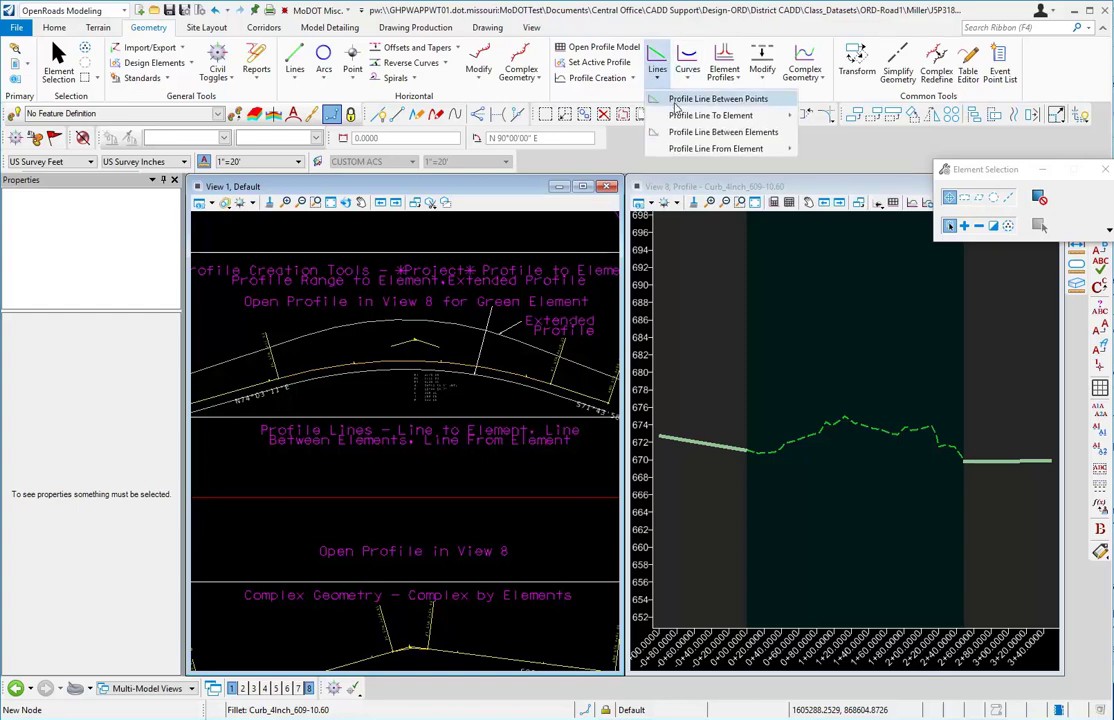
pyautogui.moveTo(680, 121)
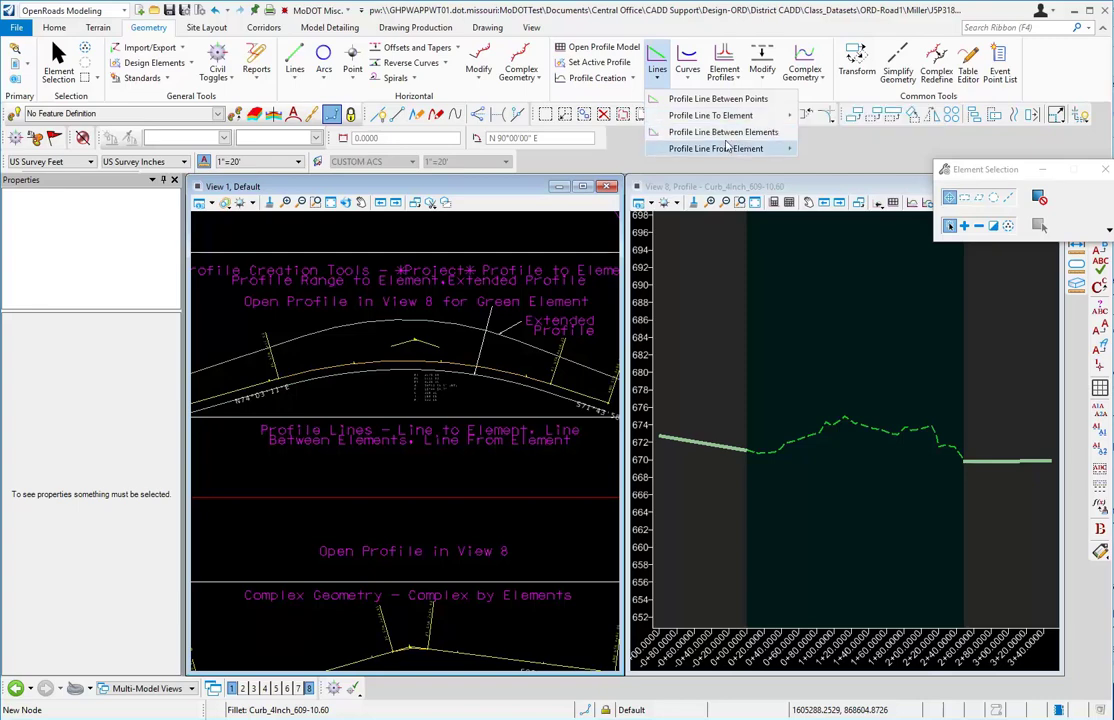
pyautogui.moveTo(702, 150)
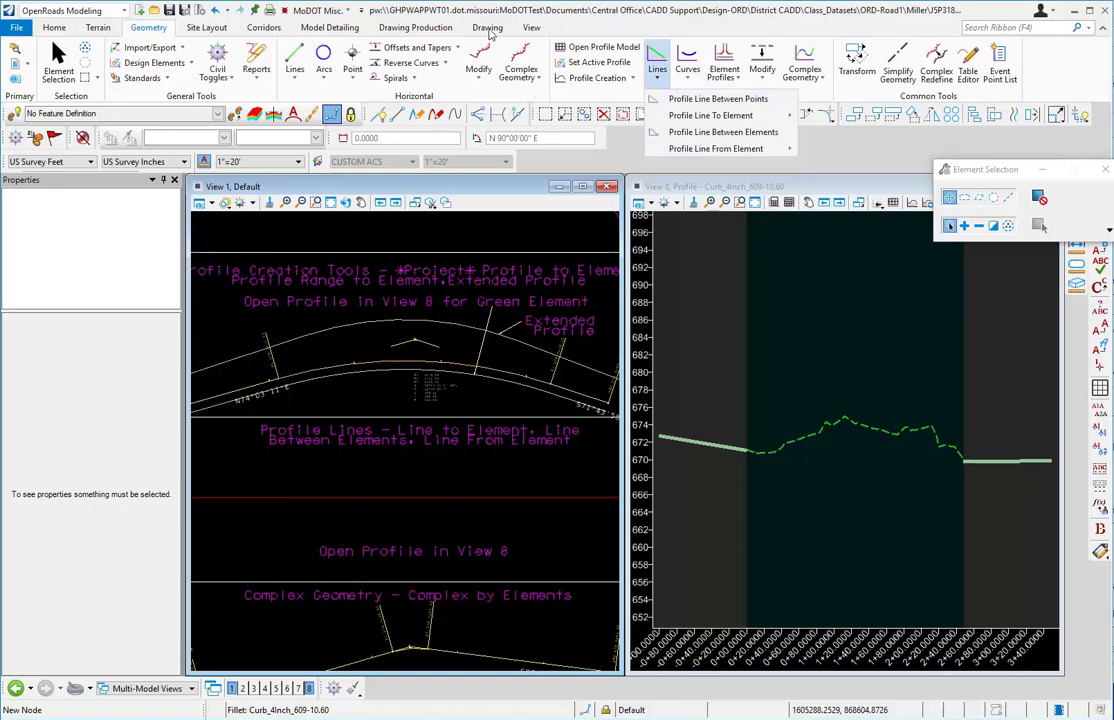
pyautogui.click(419, 11)
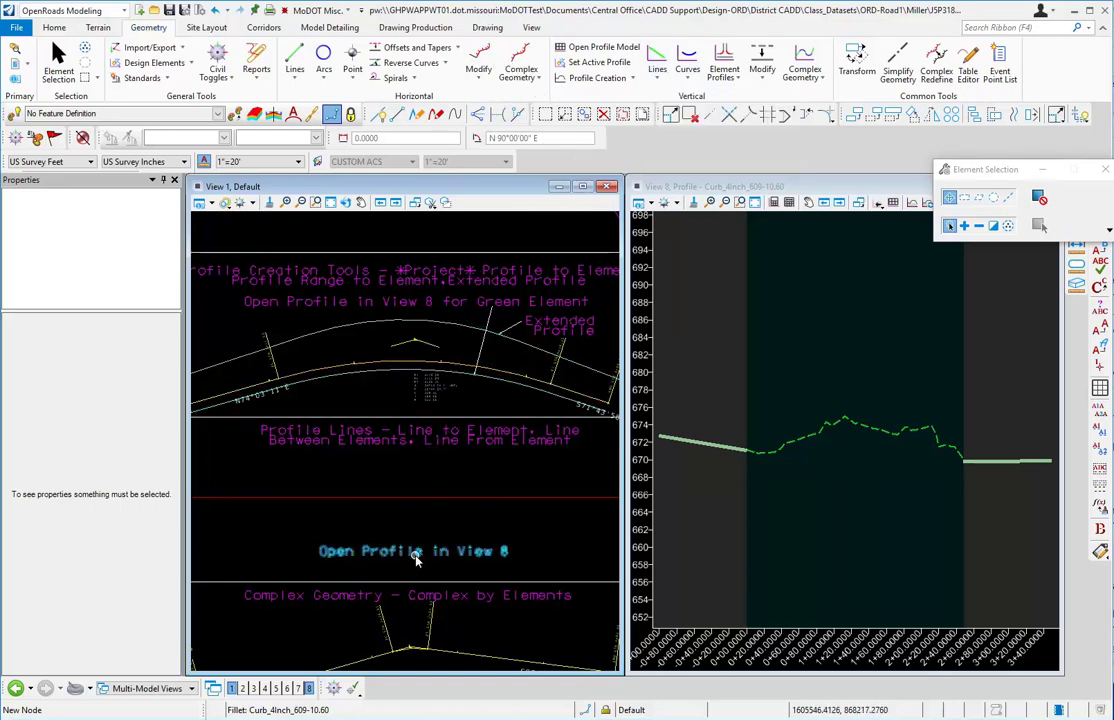
# Open the profile model of the red horizontal line above the "Open Profile in View 8" note in View 8
pyautogui.click(418, 500)
pyautogui.moveTo(477, 503)
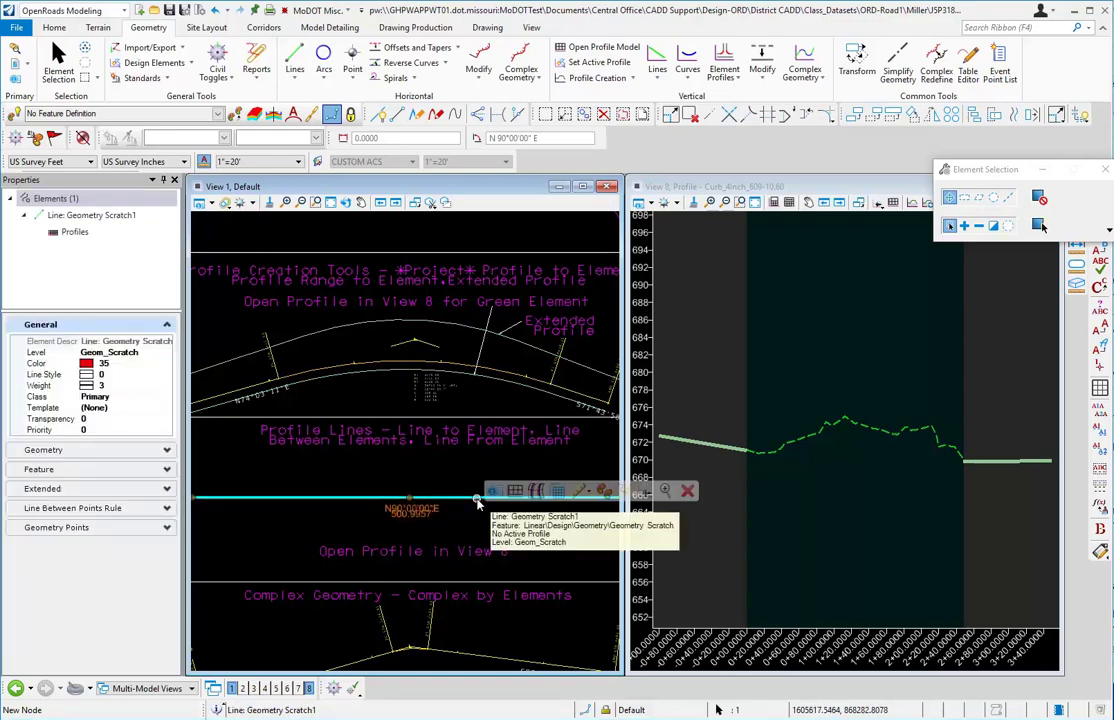
pyautogui.click(515, 492)
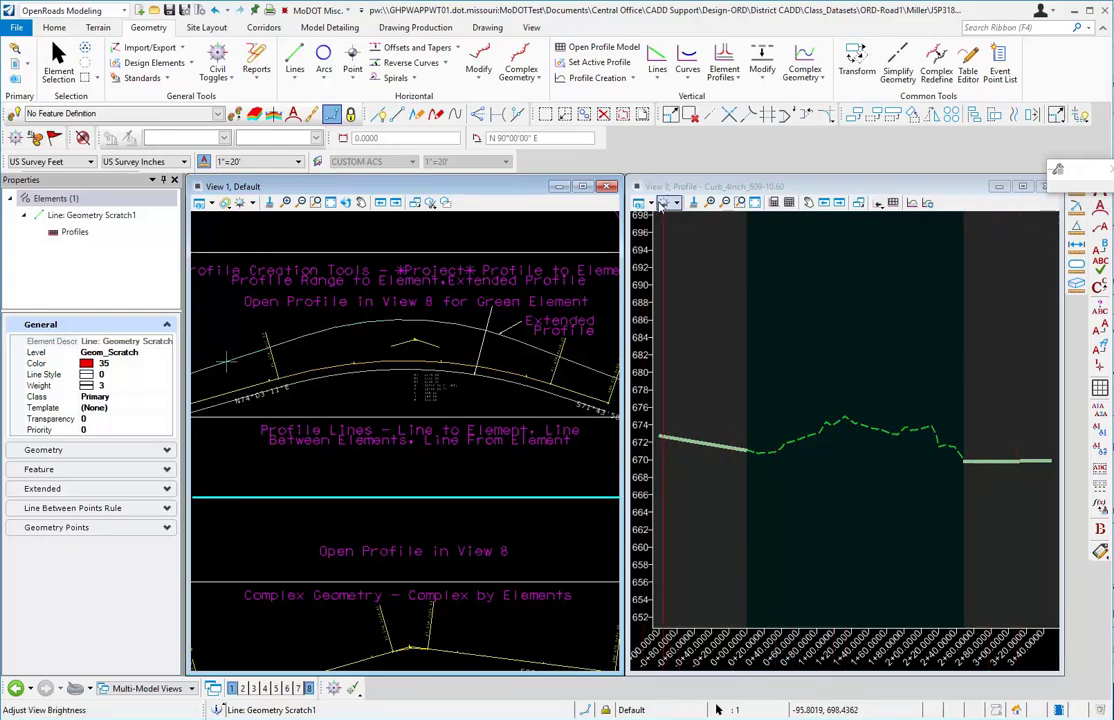
pyautogui.click(864, 349)
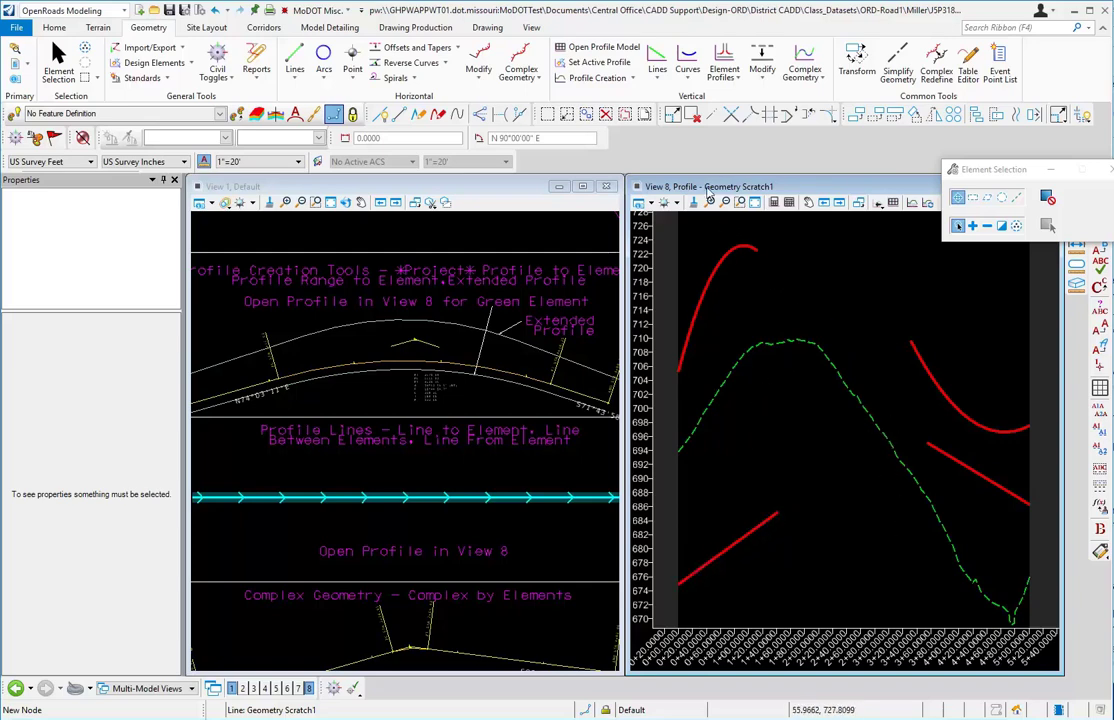
# Draw a tangent profile line to the upper-left crest curve, about 300 ft long at about -1.81% slope, with Trim/Extend set to Back
pyautogui.click(658, 80)
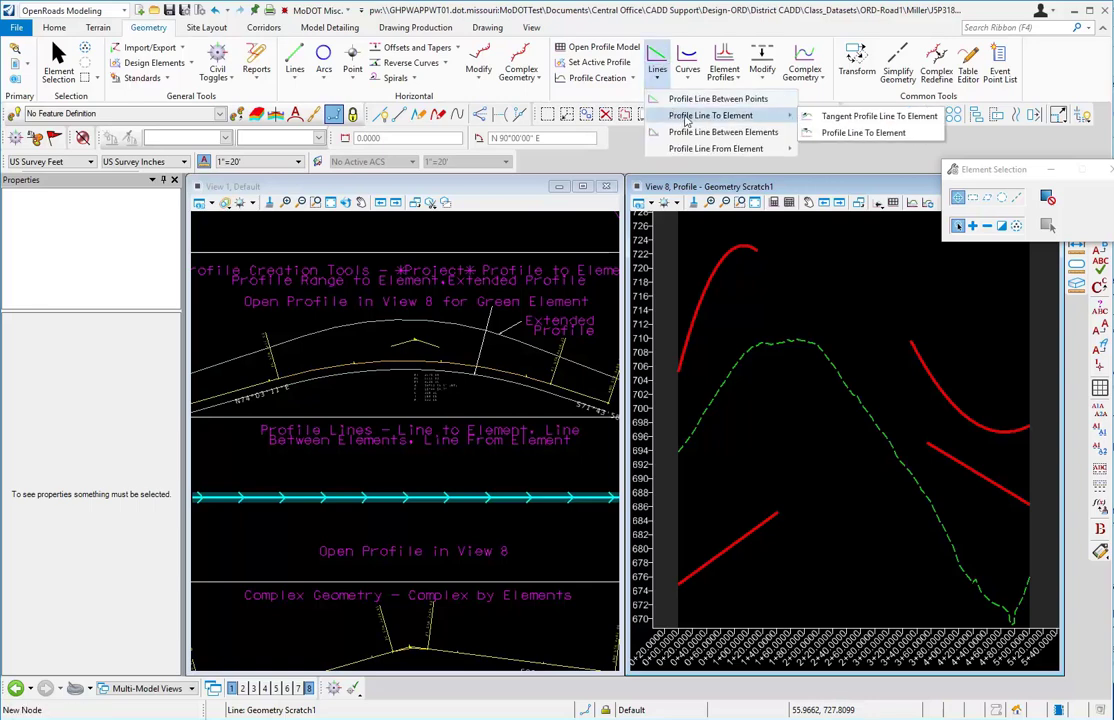
pyautogui.click(839, 117)
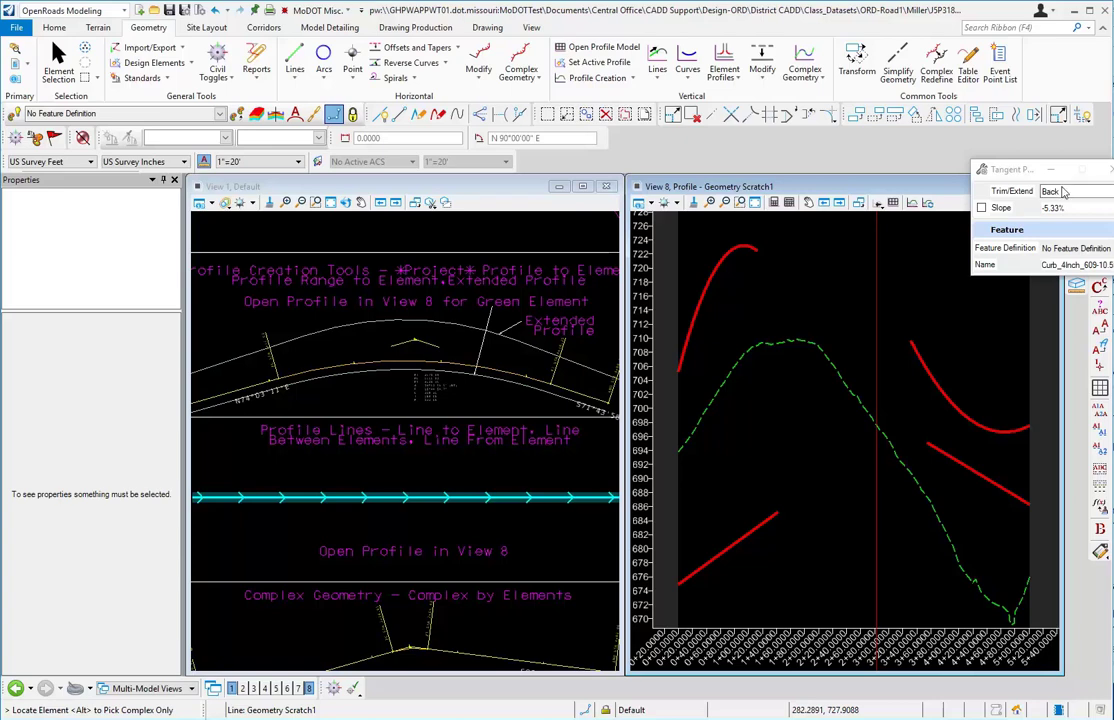
pyautogui.moveTo(1063, 192); pyautogui.dragTo(997, 178)
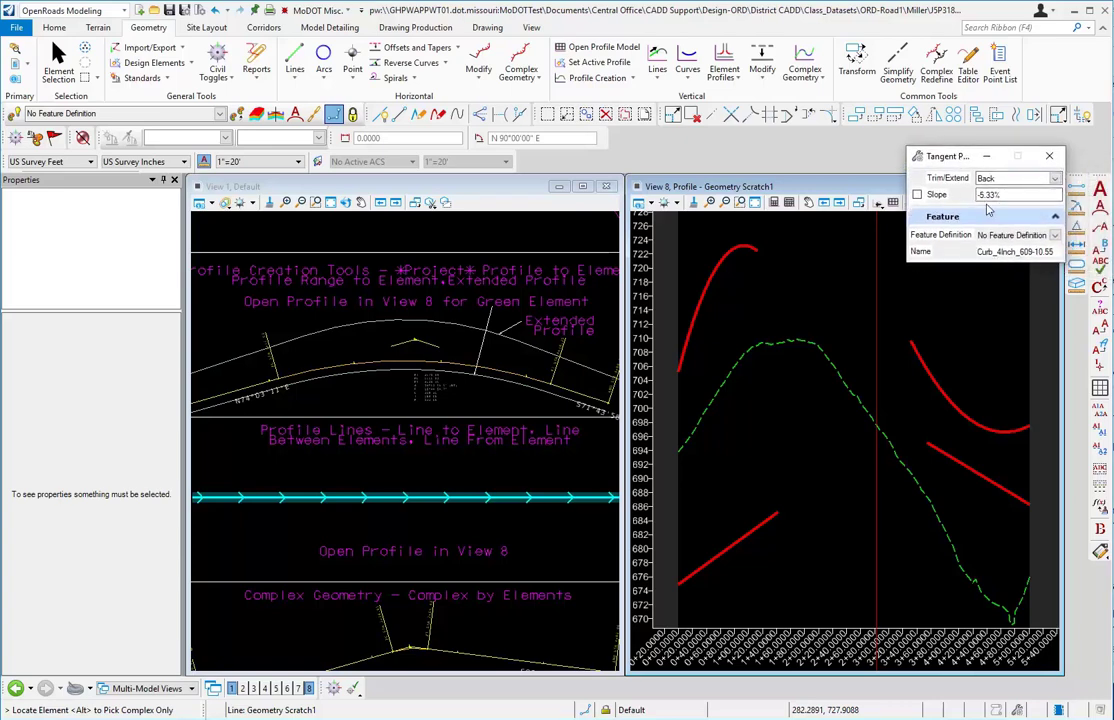
pyautogui.click(744, 246)
pyautogui.click(747, 243)
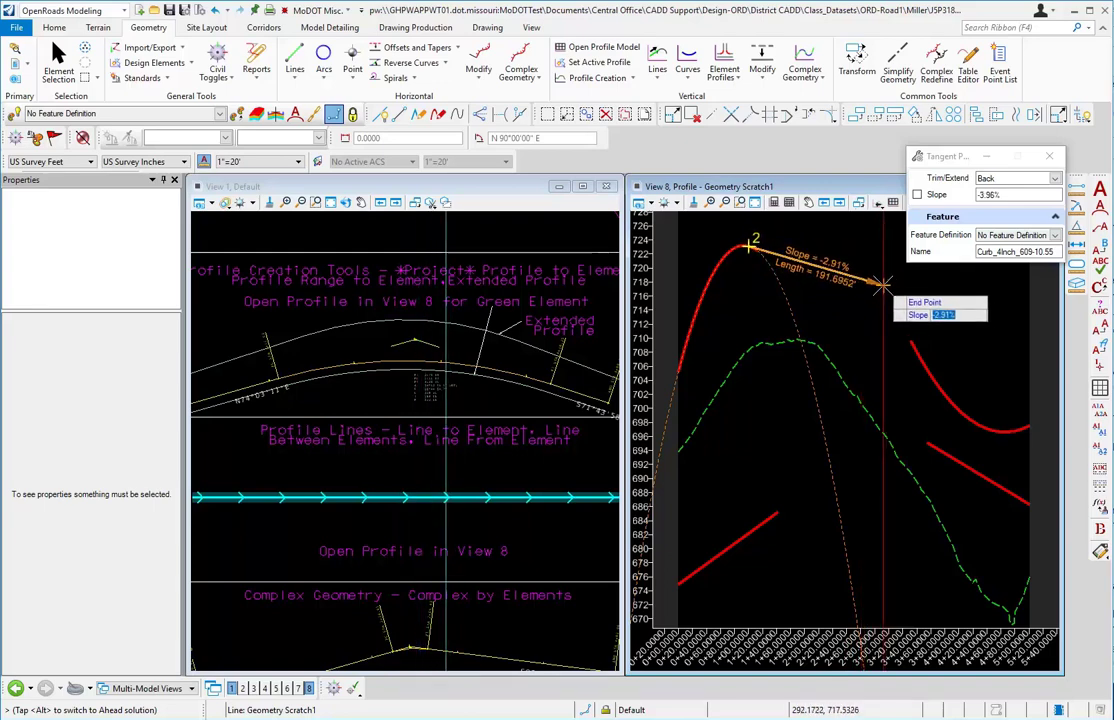
pyautogui.click(955, 282)
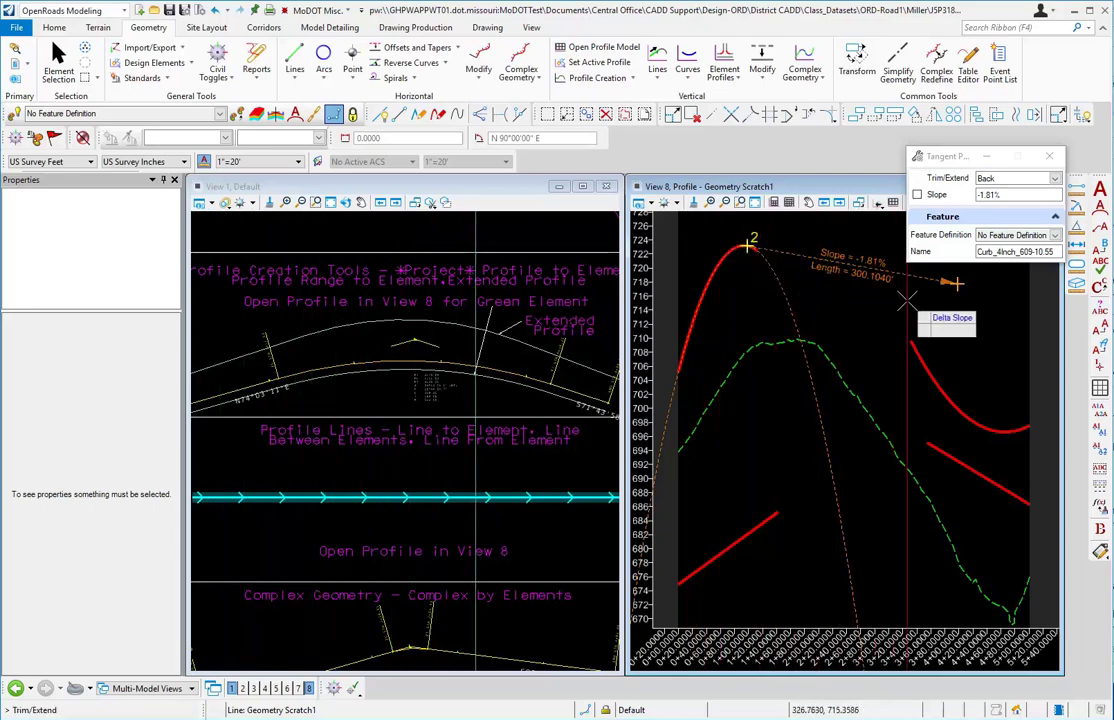
pyautogui.click(975, 301)
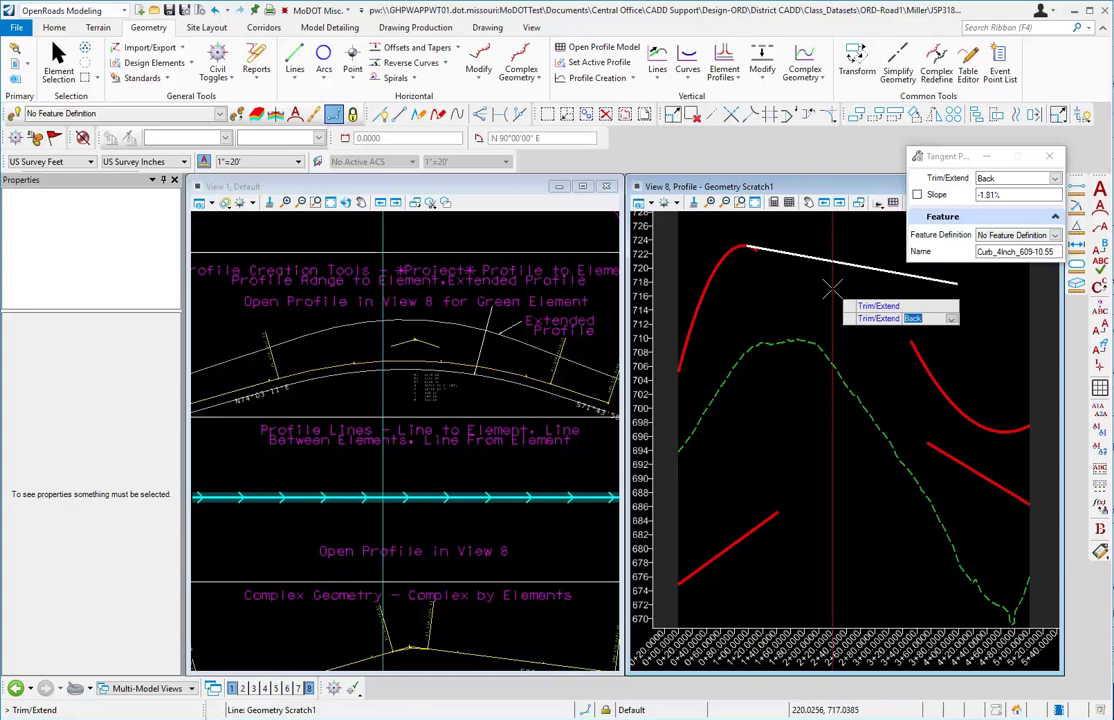
pyautogui.click(834, 289)
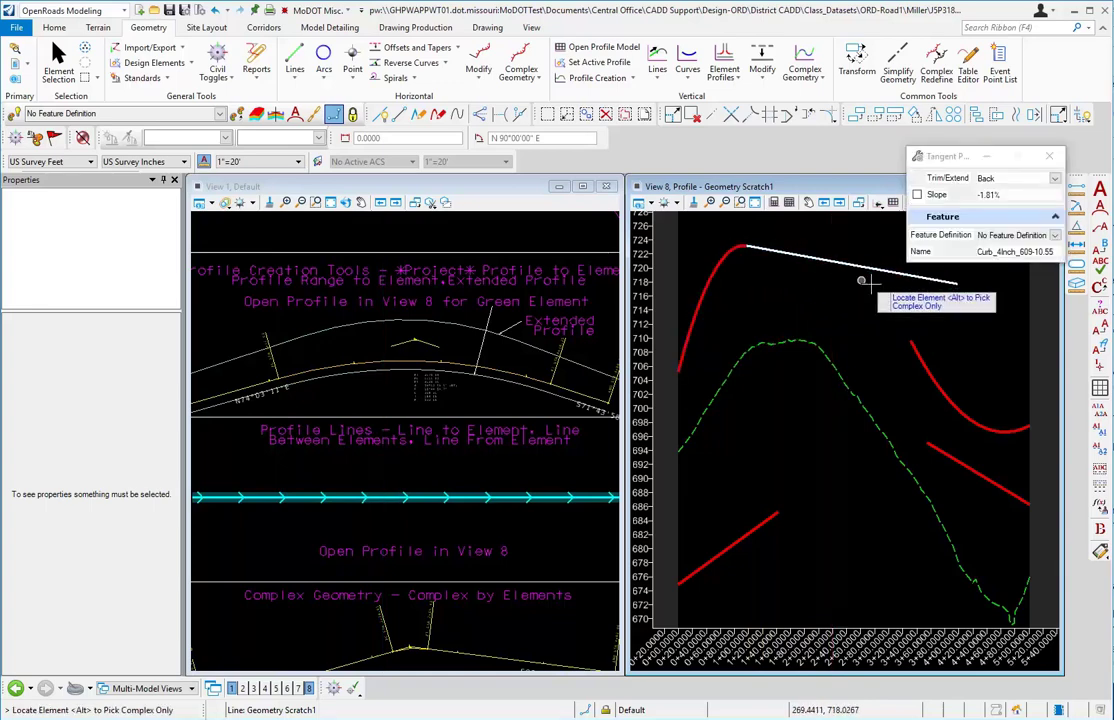
pyautogui.rightClick(799, 307)
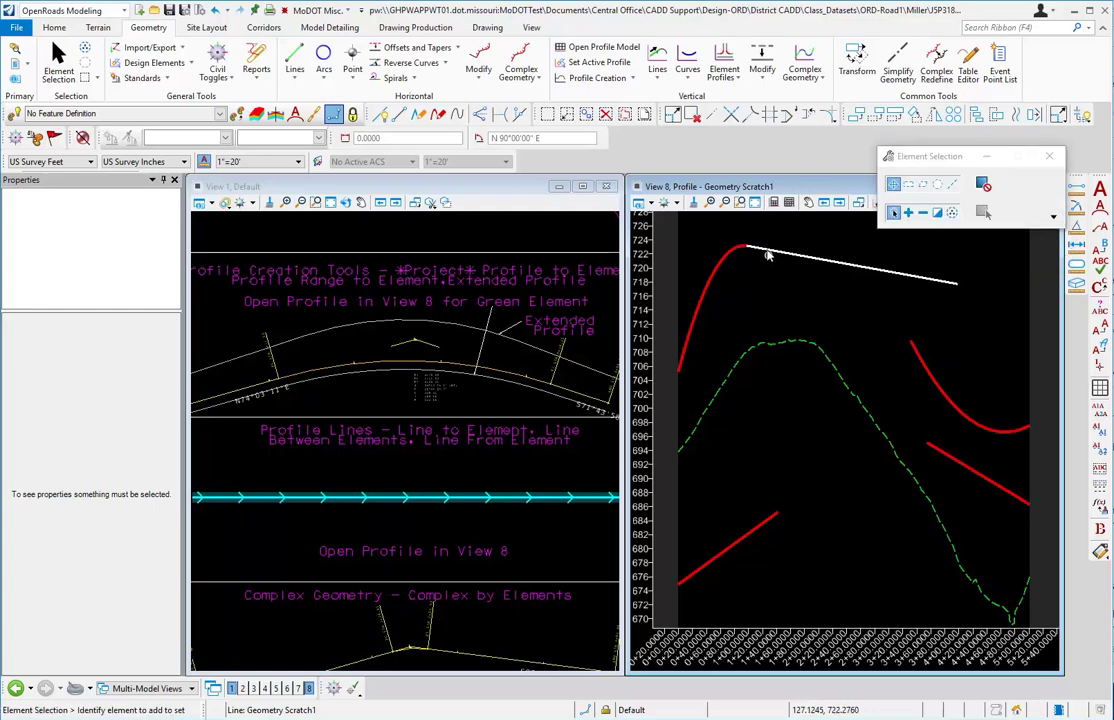
# Draw a Profile Line To Element off the crest curve, 0 vertical offset, Trim/Extend None, about 31 ft long at about -46.7% slope
pyautogui.click(658, 78)
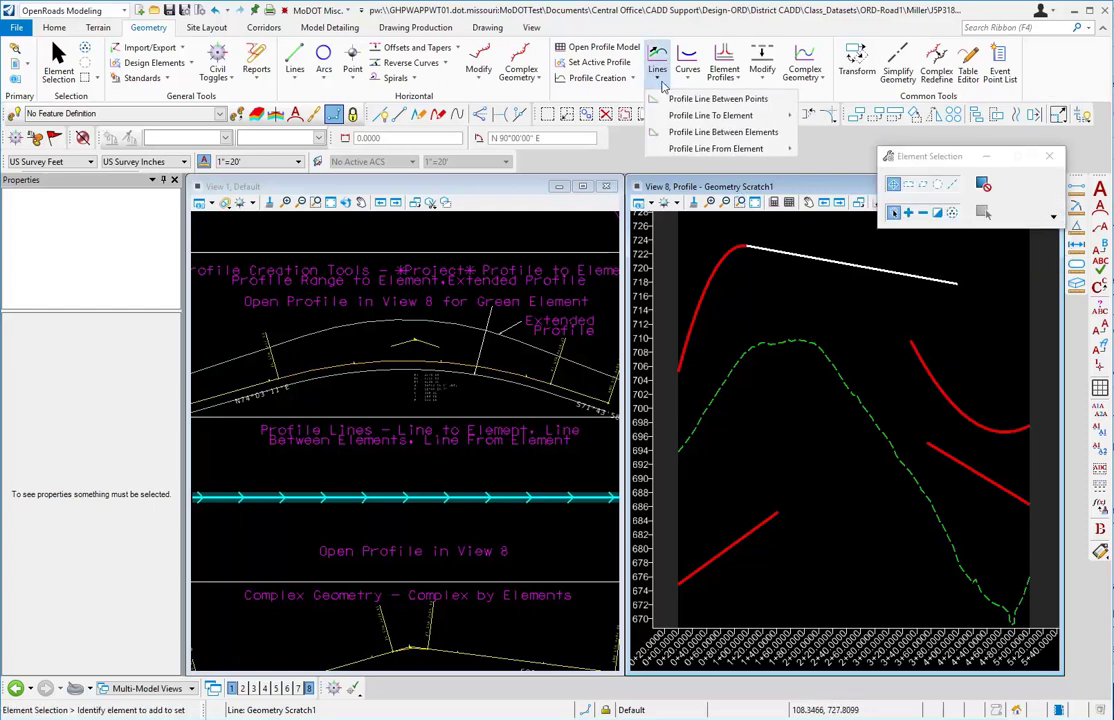
pyautogui.moveTo(684, 119)
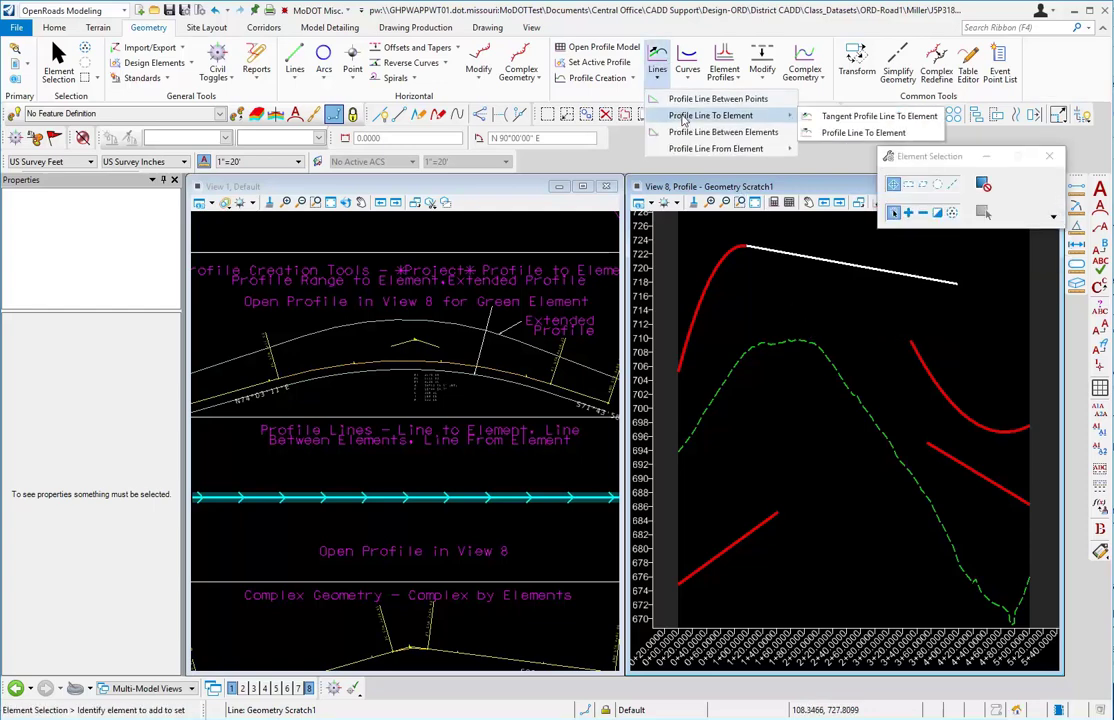
pyautogui.click(848, 133)
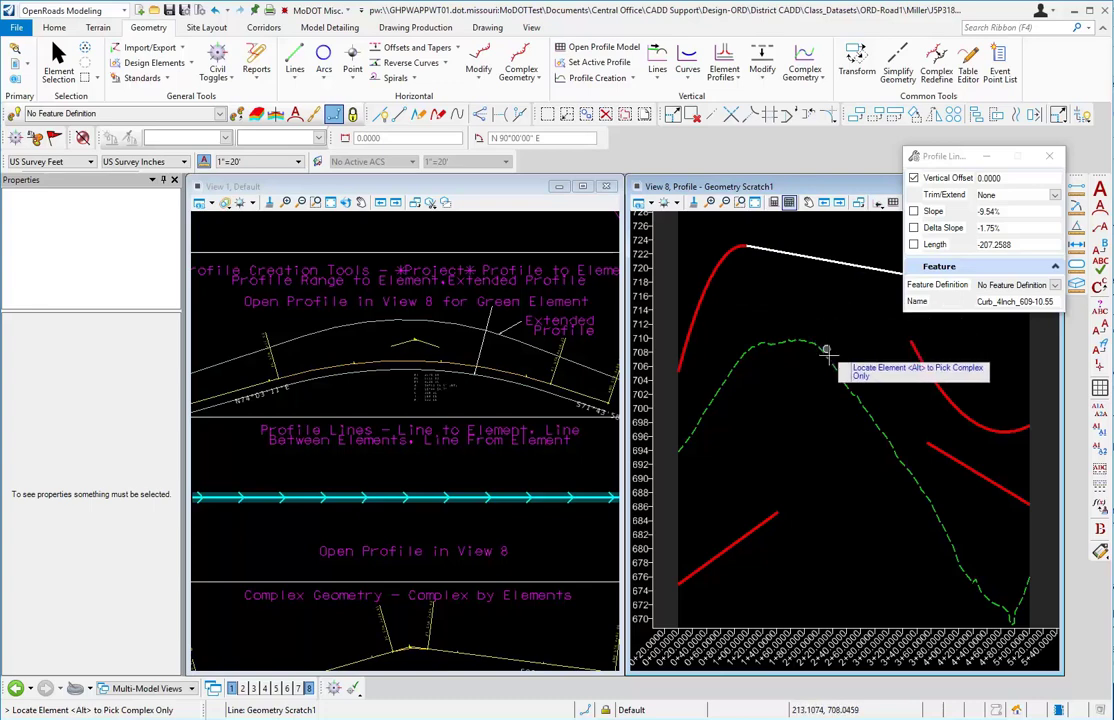
pyautogui.click(738, 246)
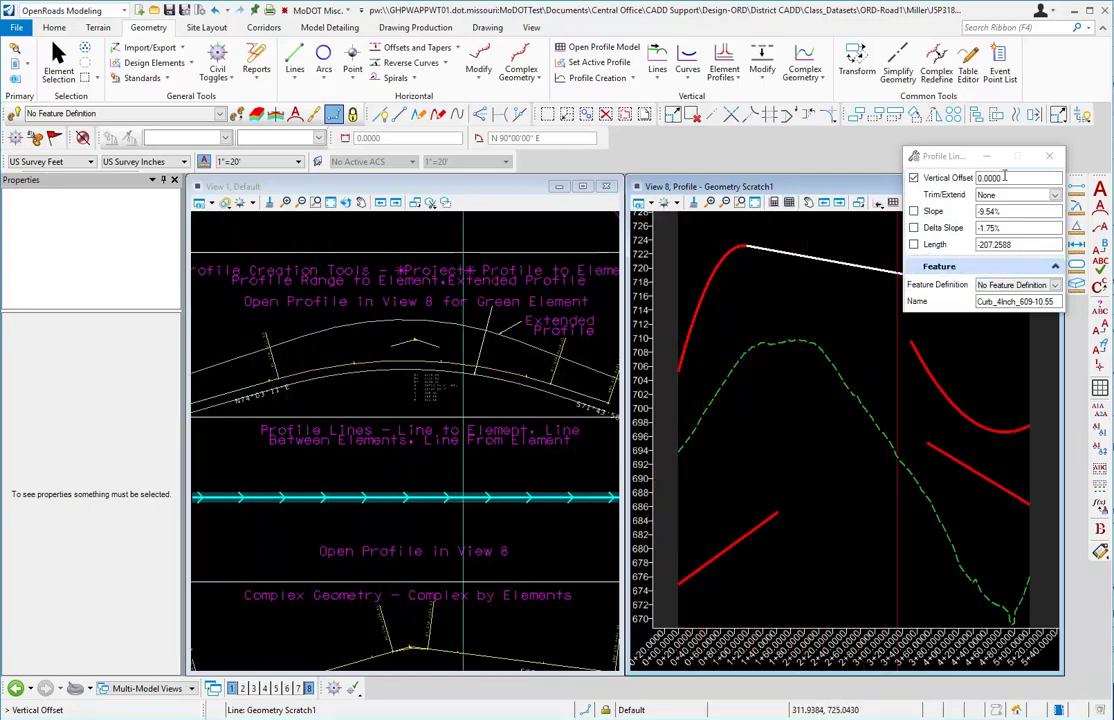
pyautogui.click(1054, 196)
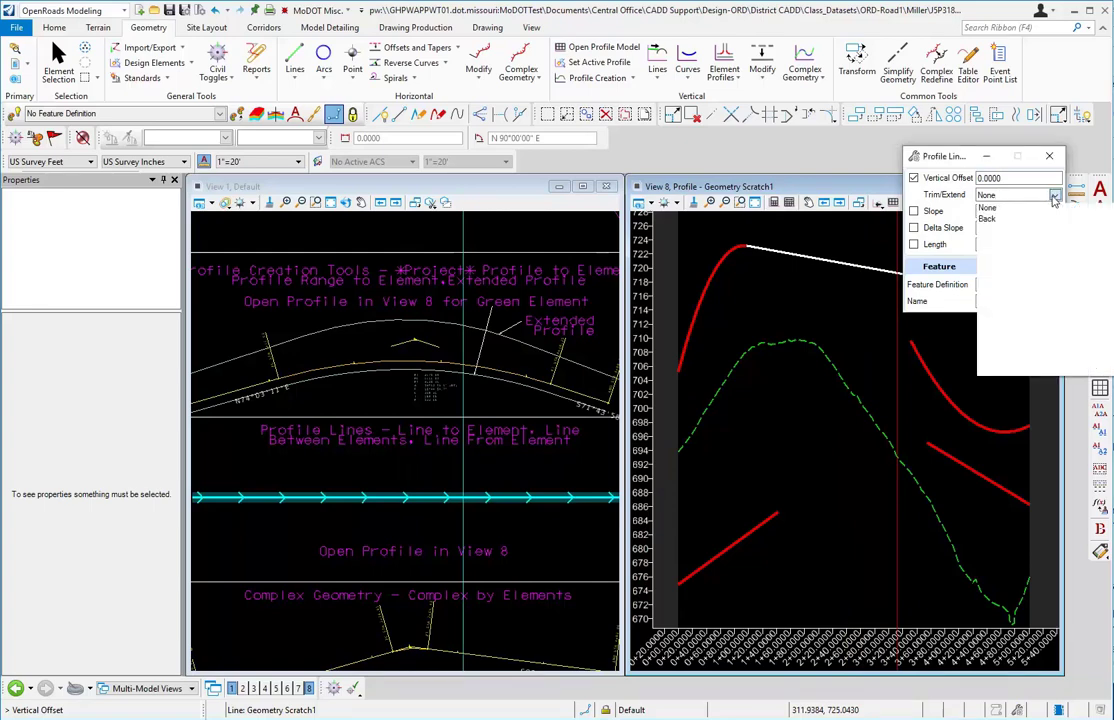
pyautogui.click(988, 208)
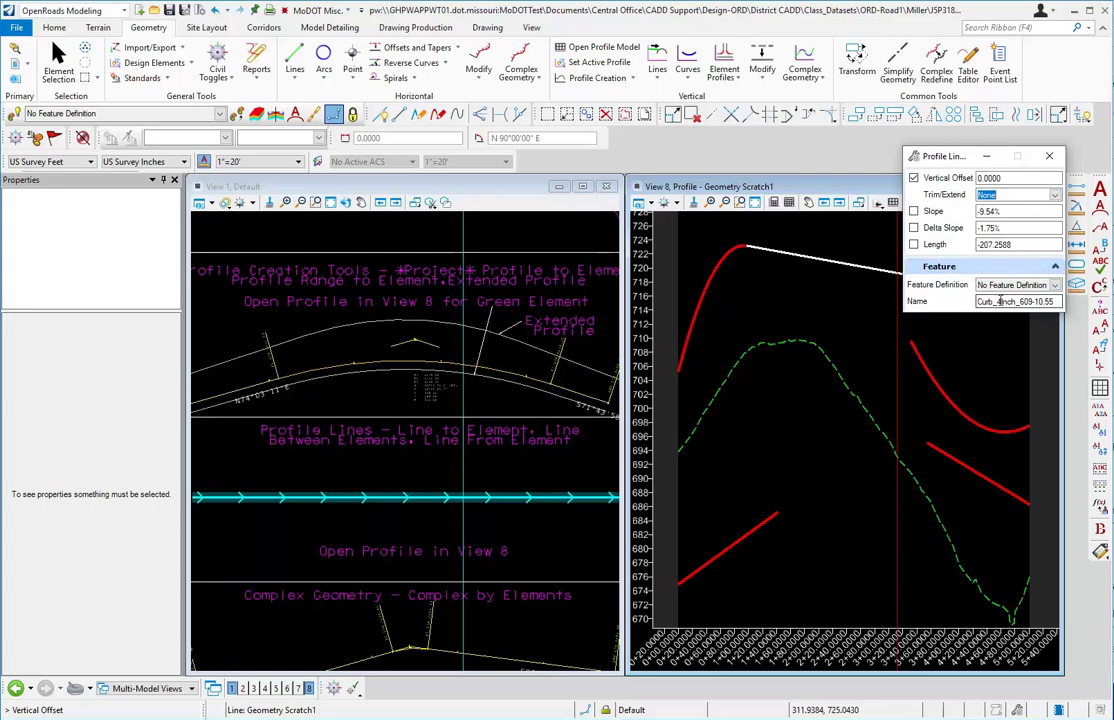
pyautogui.click(760, 298)
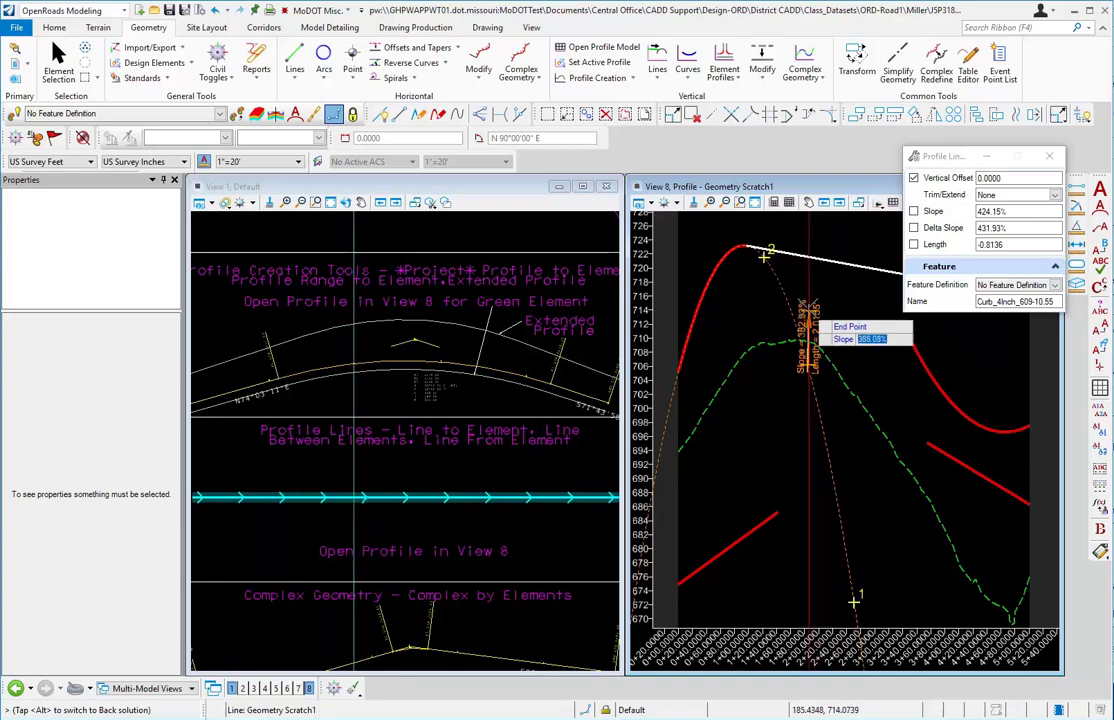
pyautogui.click(788, 271)
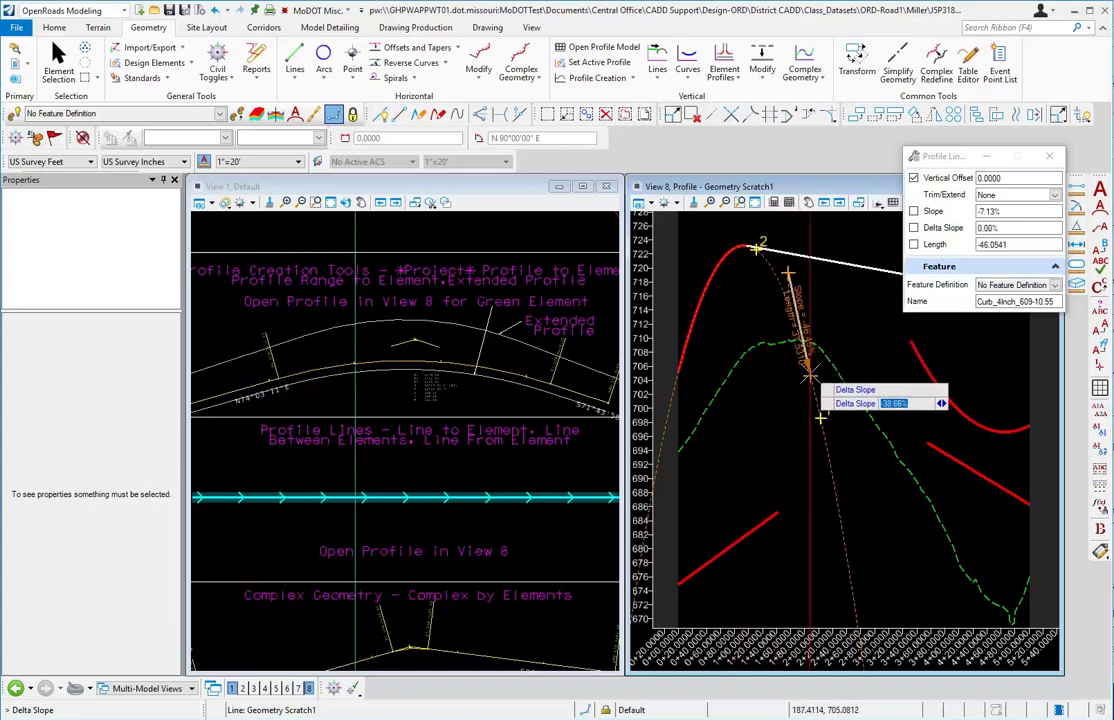
pyautogui.click(816, 399)
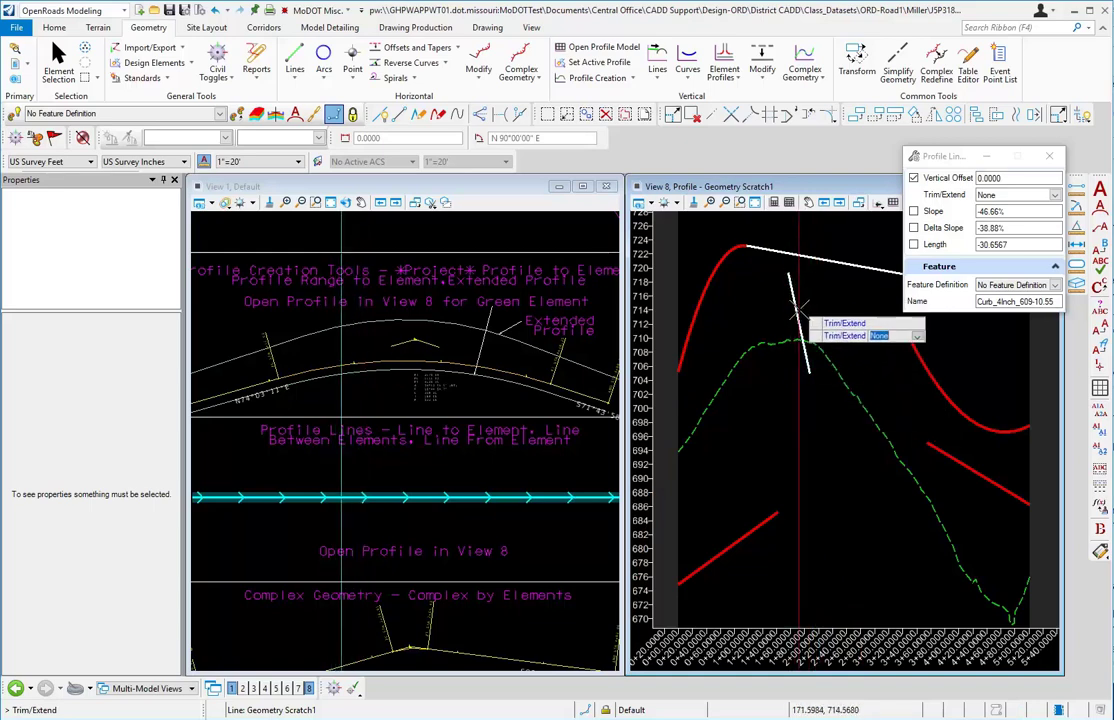
pyautogui.click(852, 314)
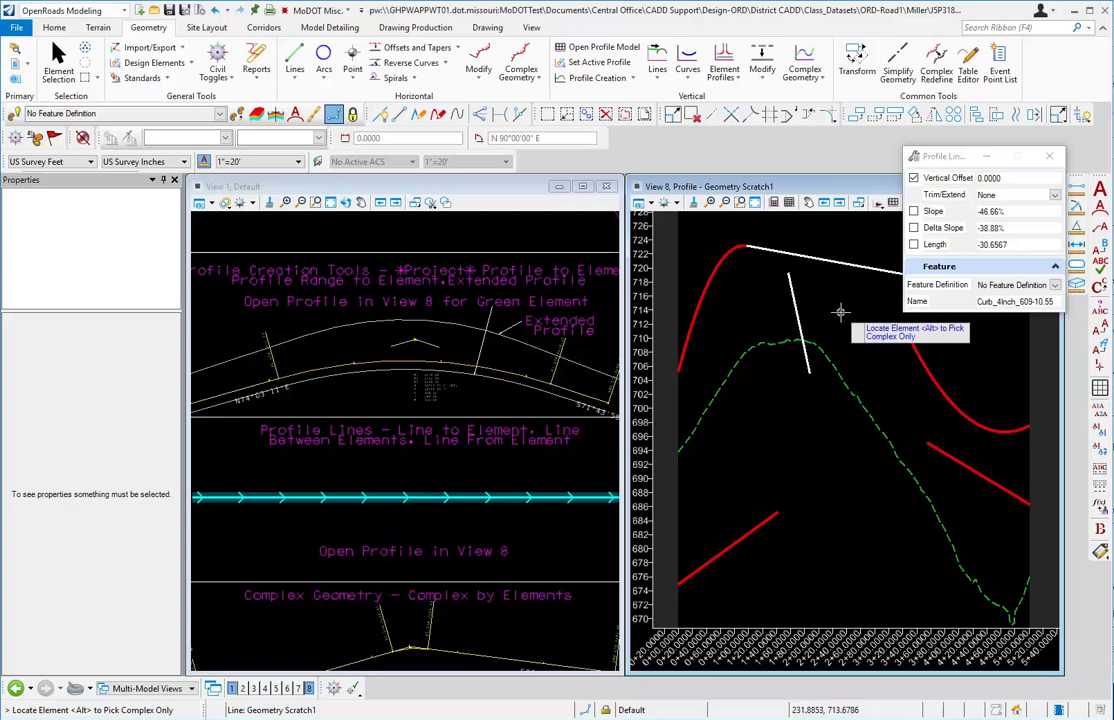
pyautogui.rightClick(820, 313)
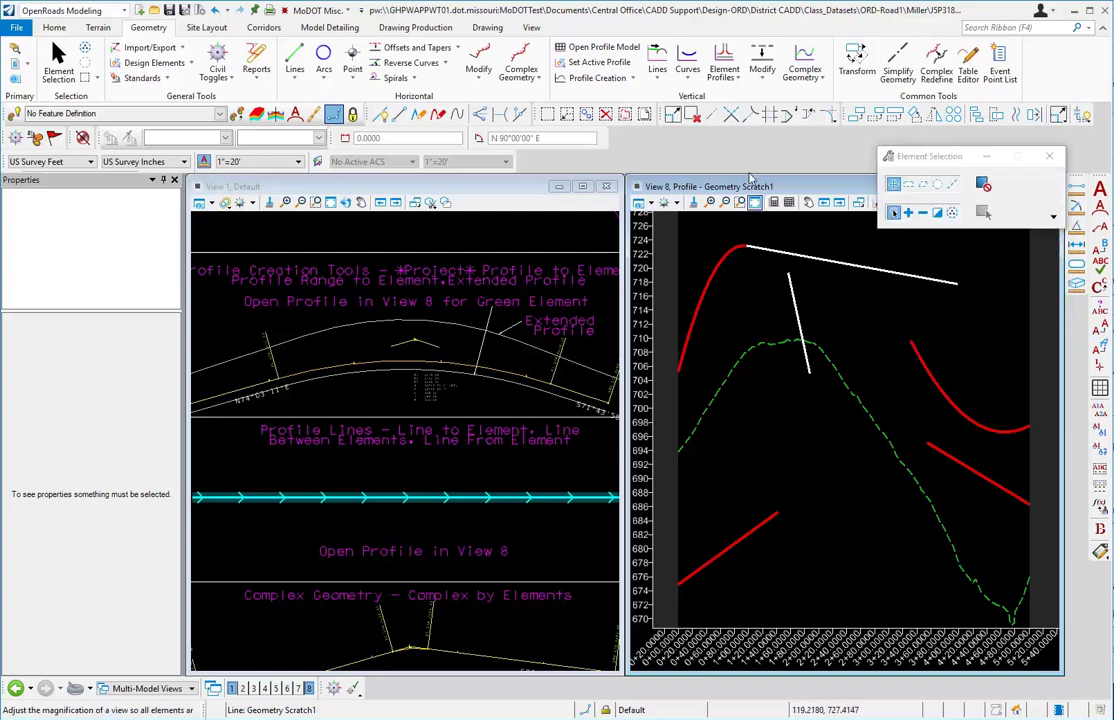
# Connect the crest curve to the upper-right sag curve with a Profile Line Between Elements, using zero vertical offsets and Trim/Extend Both
pyautogui.click(662, 84)
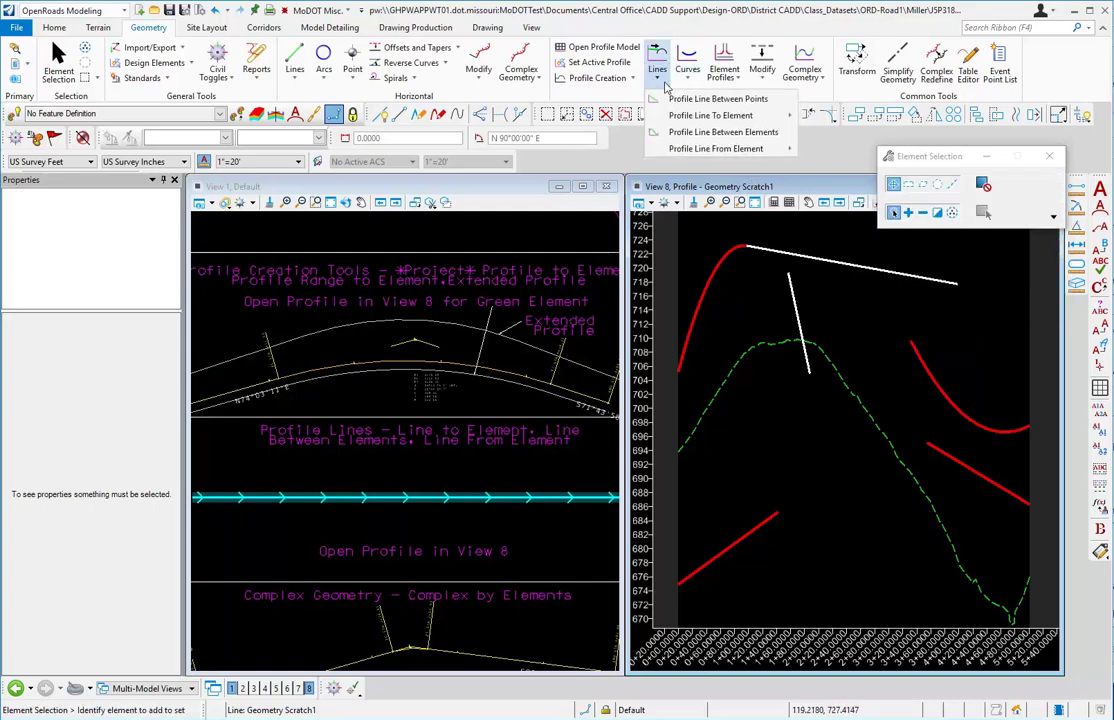
pyautogui.click(736, 133)
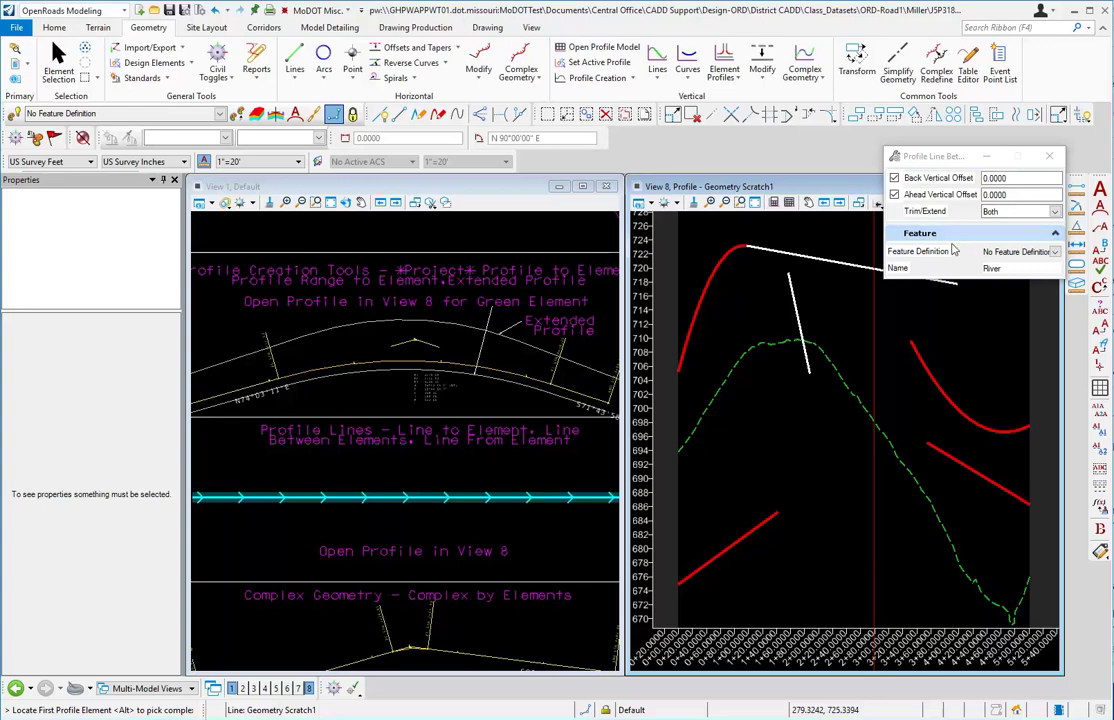
pyautogui.click(716, 266)
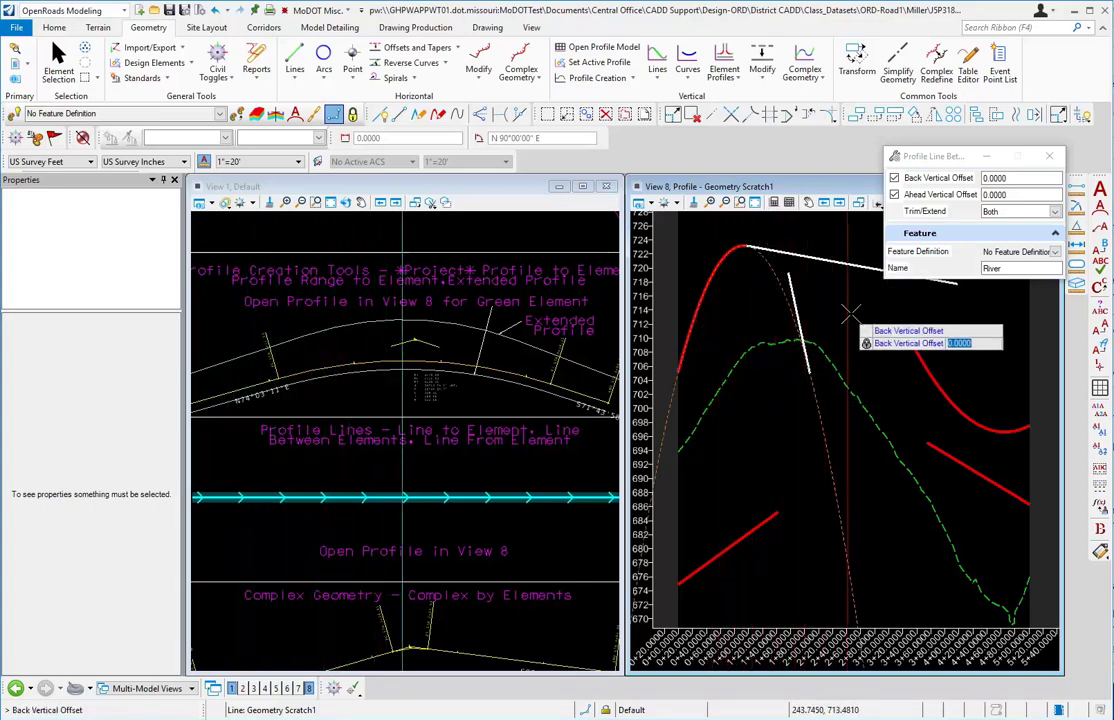
pyautogui.click(855, 315)
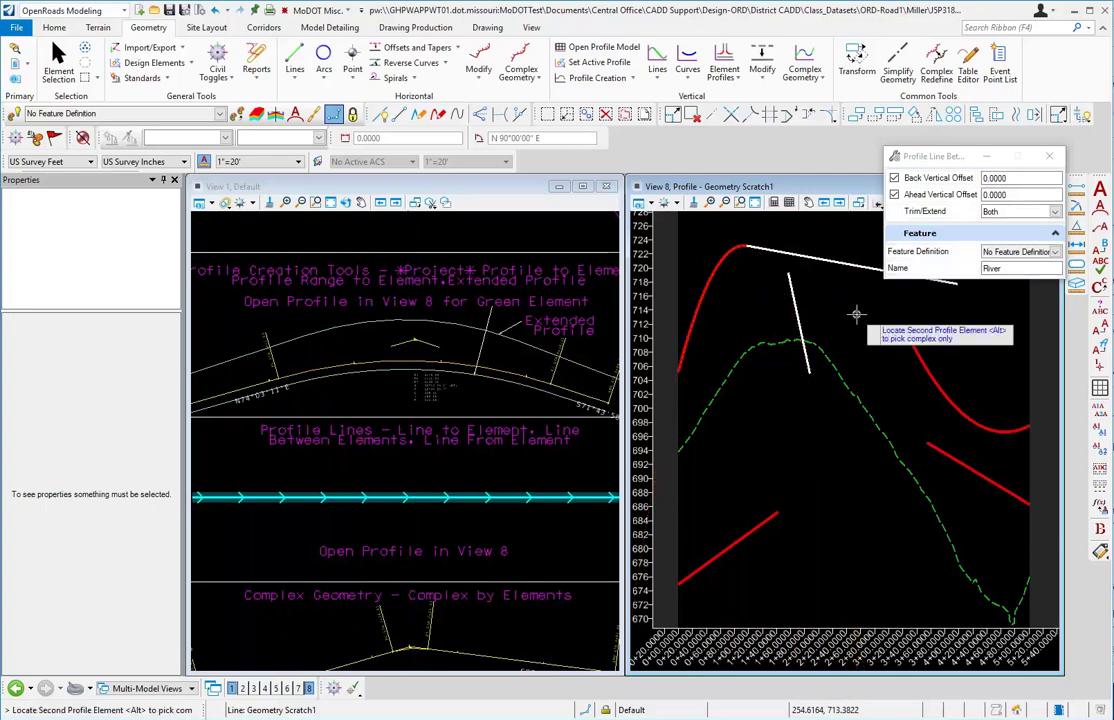
pyautogui.click(934, 378)
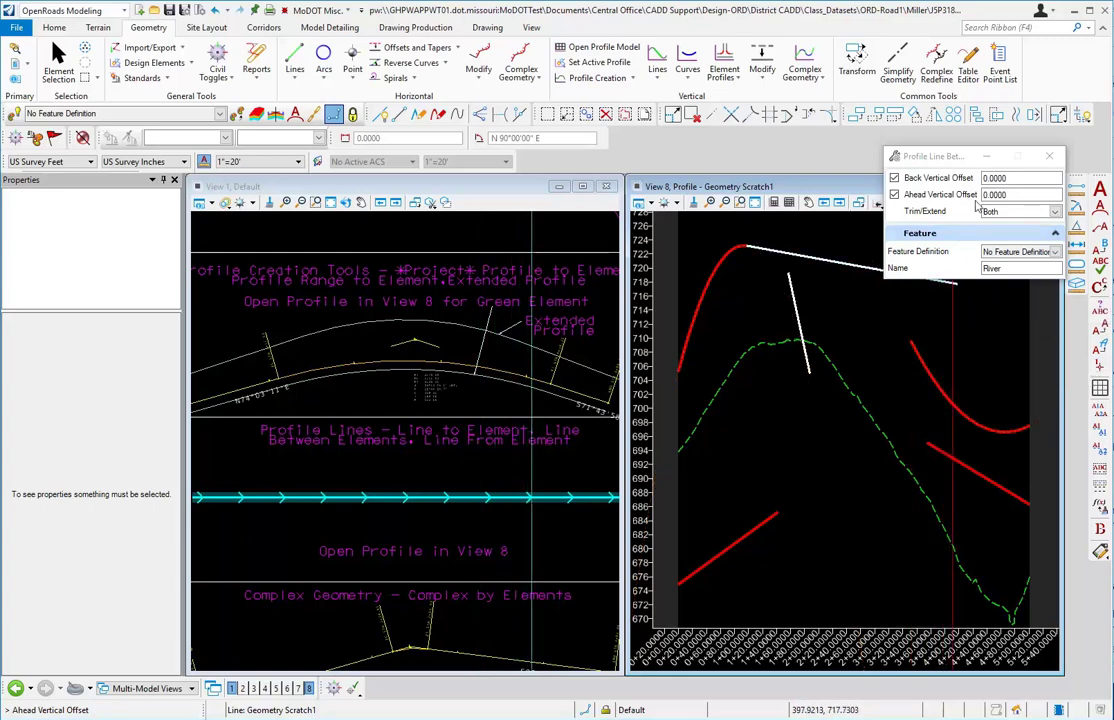
pyautogui.click(945, 358)
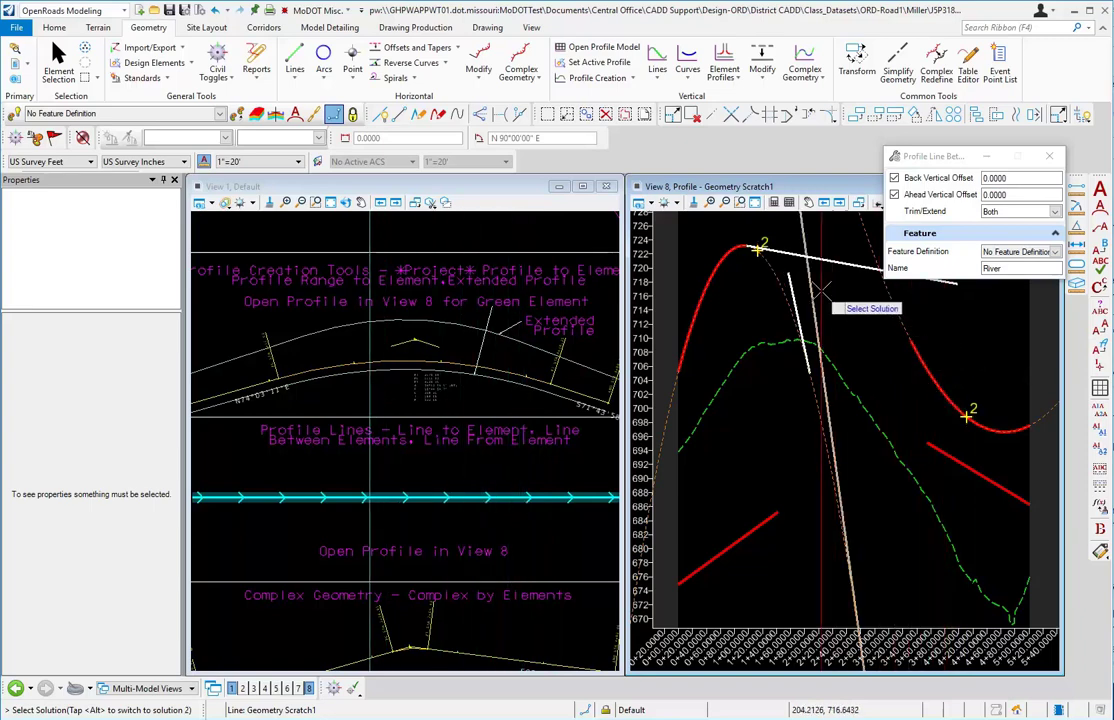
pyautogui.click(932, 333)
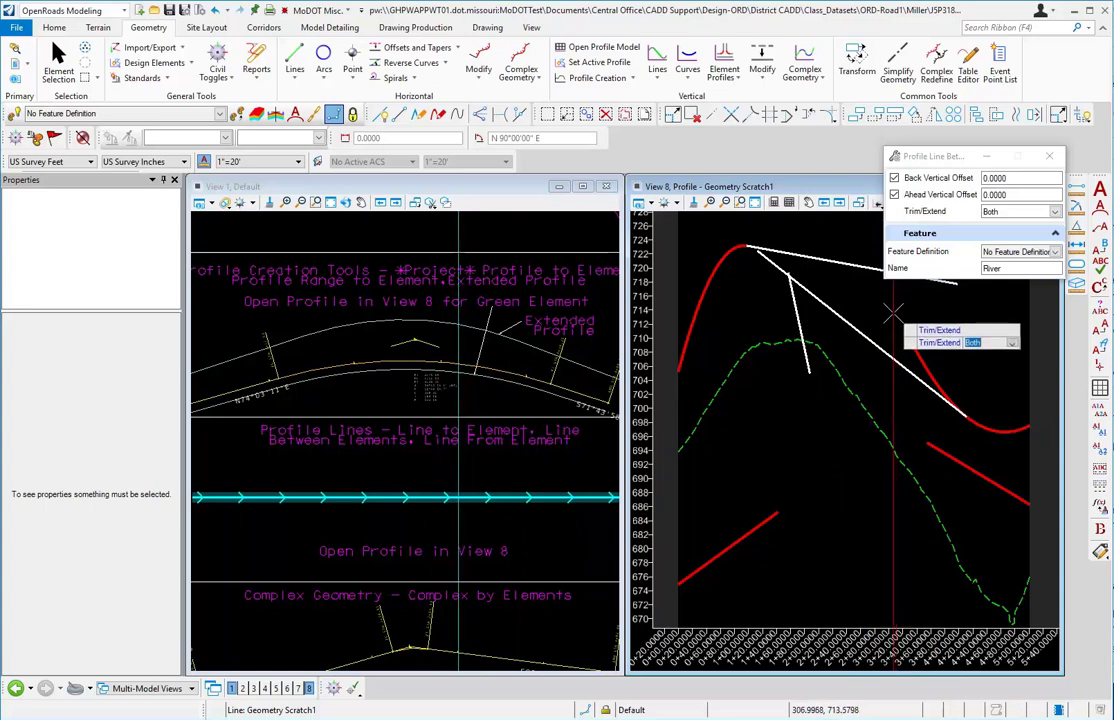
pyautogui.click(893, 315)
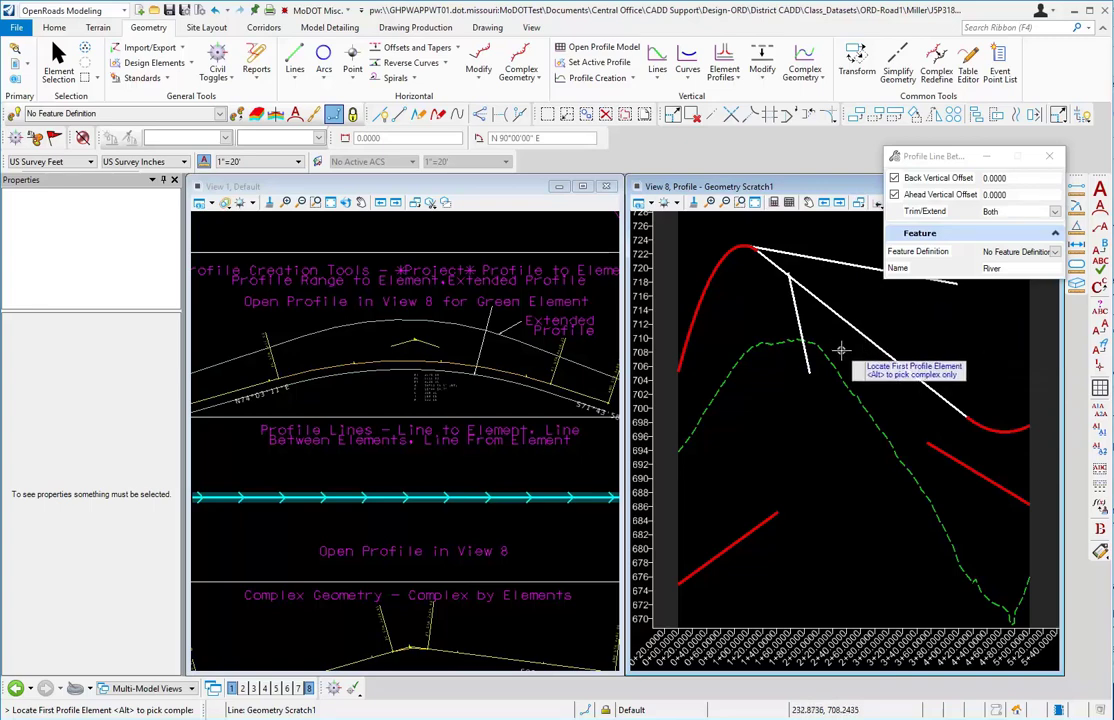
pyautogui.press('Escape')
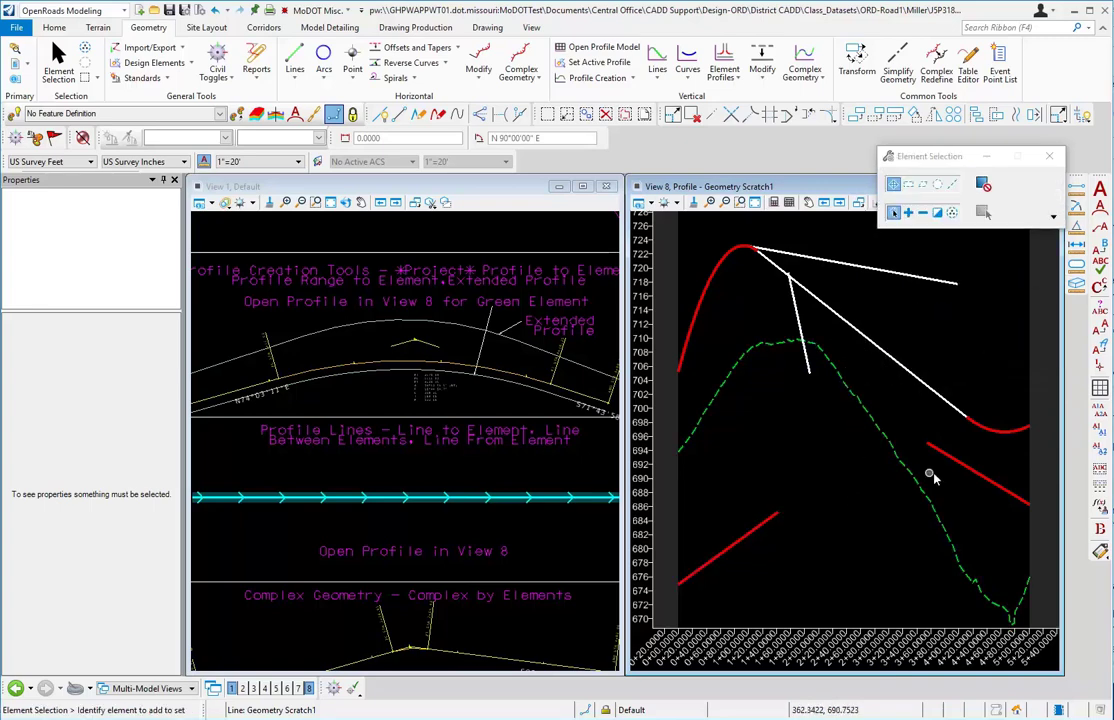
# Draw a 300 ft Tangent Profile Line From Element ahead from the upper end of the lower-left red line, with Trim/Extend set to Back
pyautogui.click(659, 80)
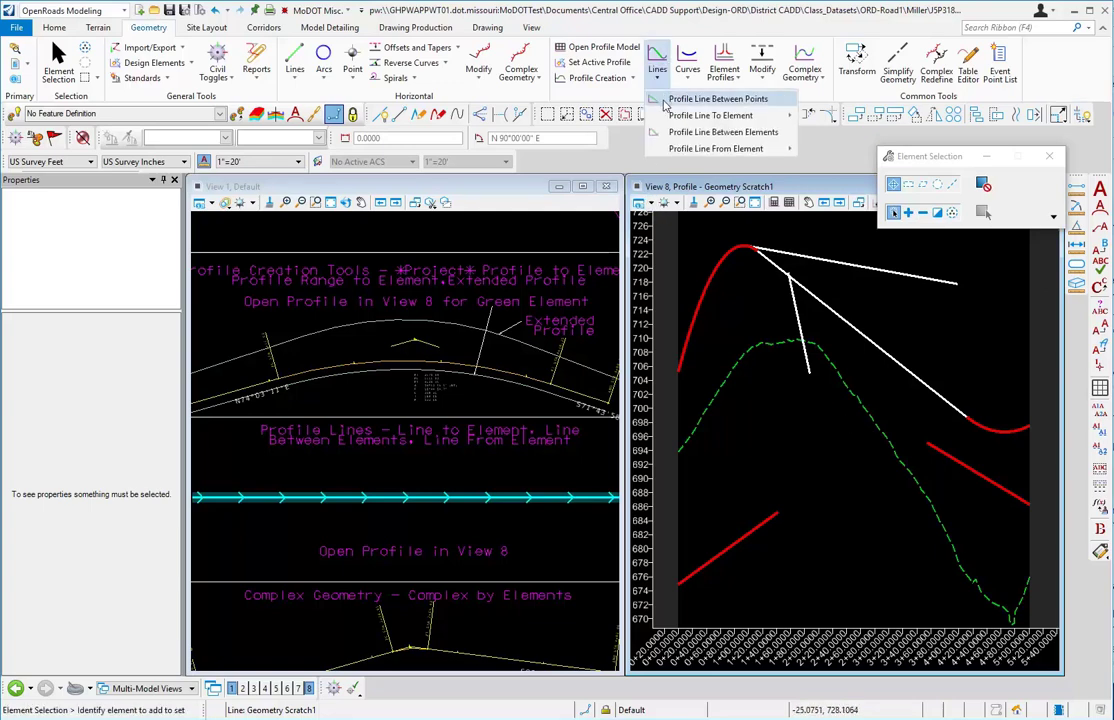
pyautogui.moveTo(673, 149)
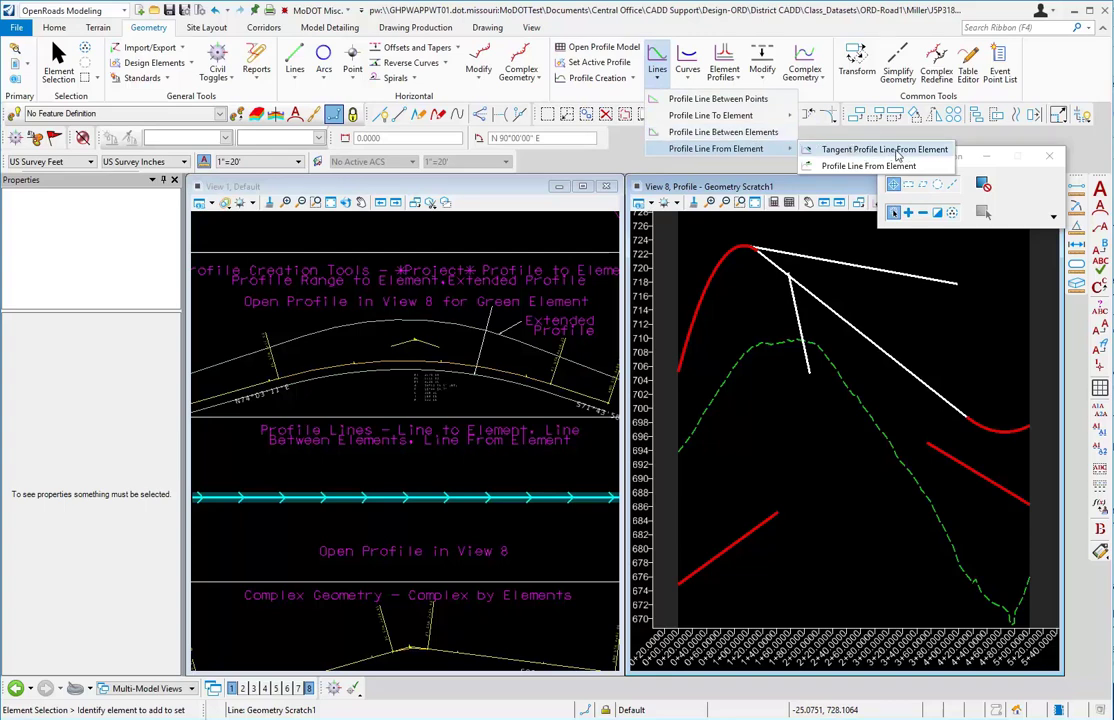
pyautogui.click(884, 150)
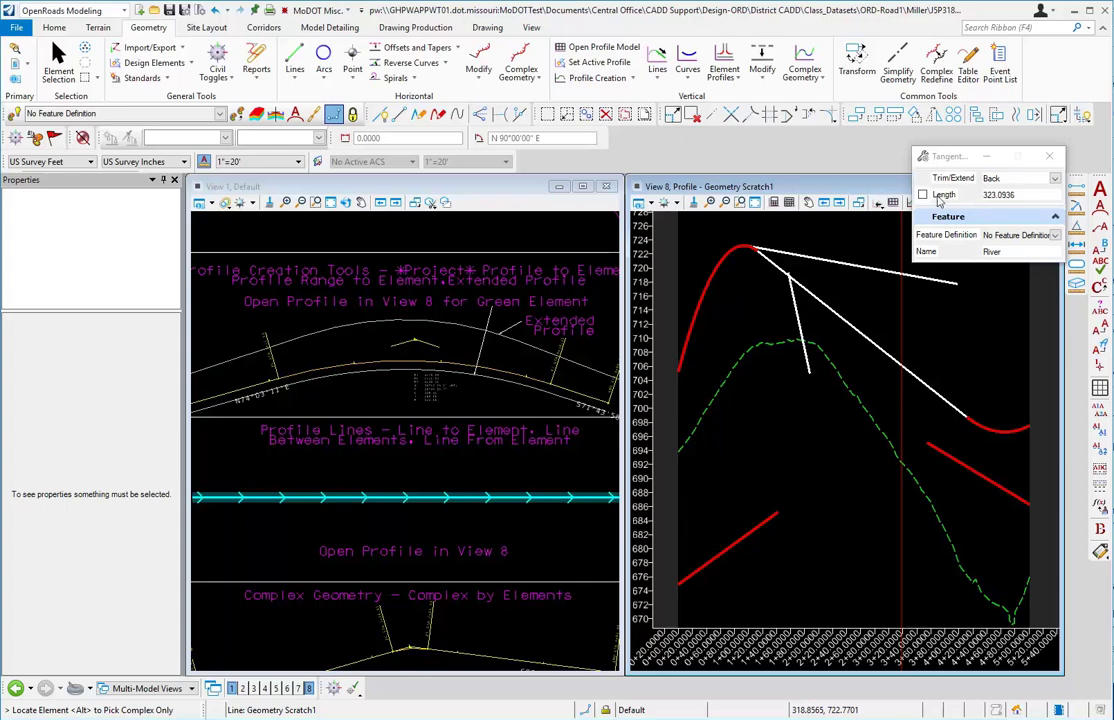
pyautogui.click(984, 197)
pyautogui.moveTo(984, 197); pyautogui.dragTo(998, 198)
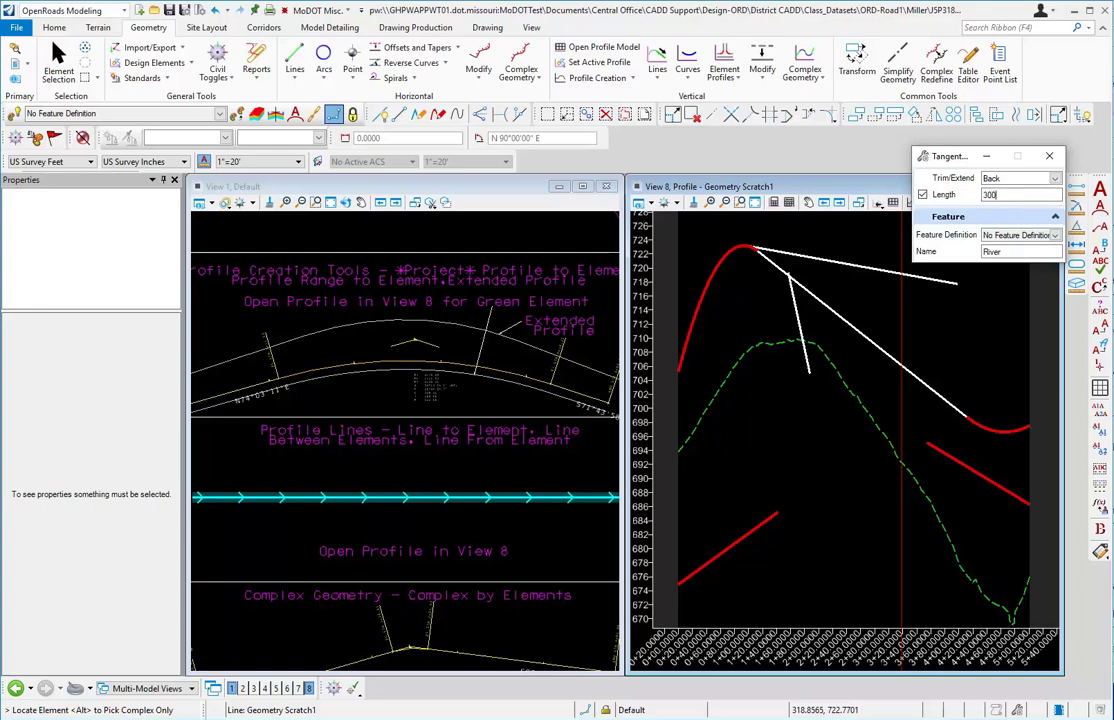
pyautogui.press('Return')
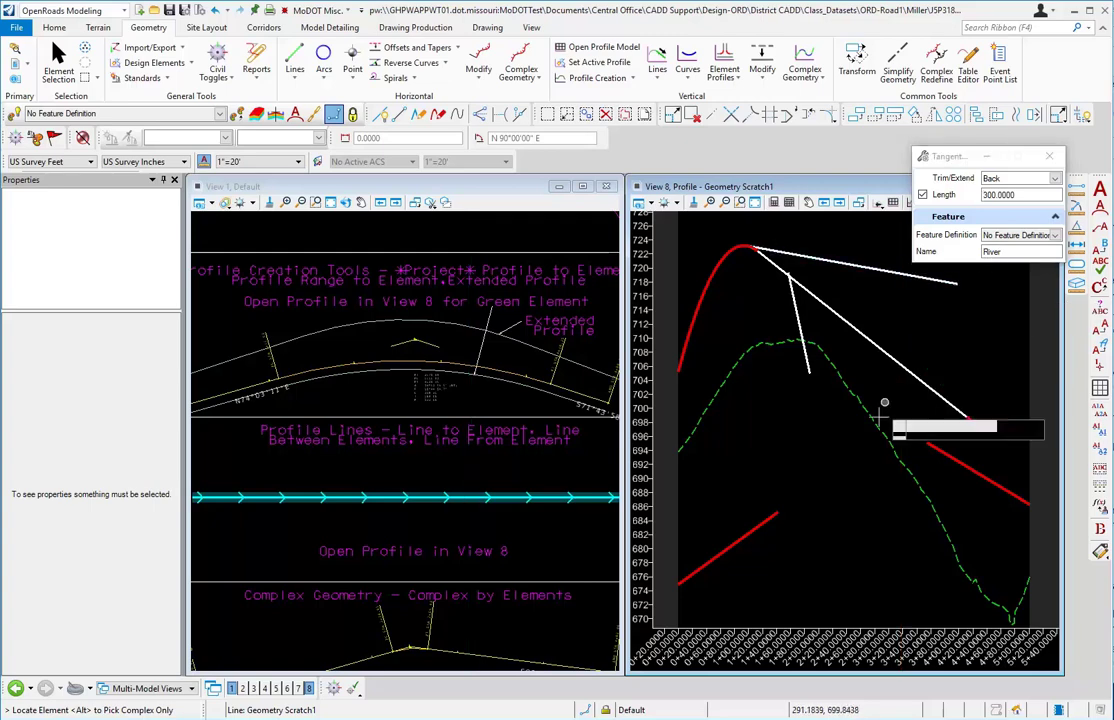
pyautogui.click(770, 519)
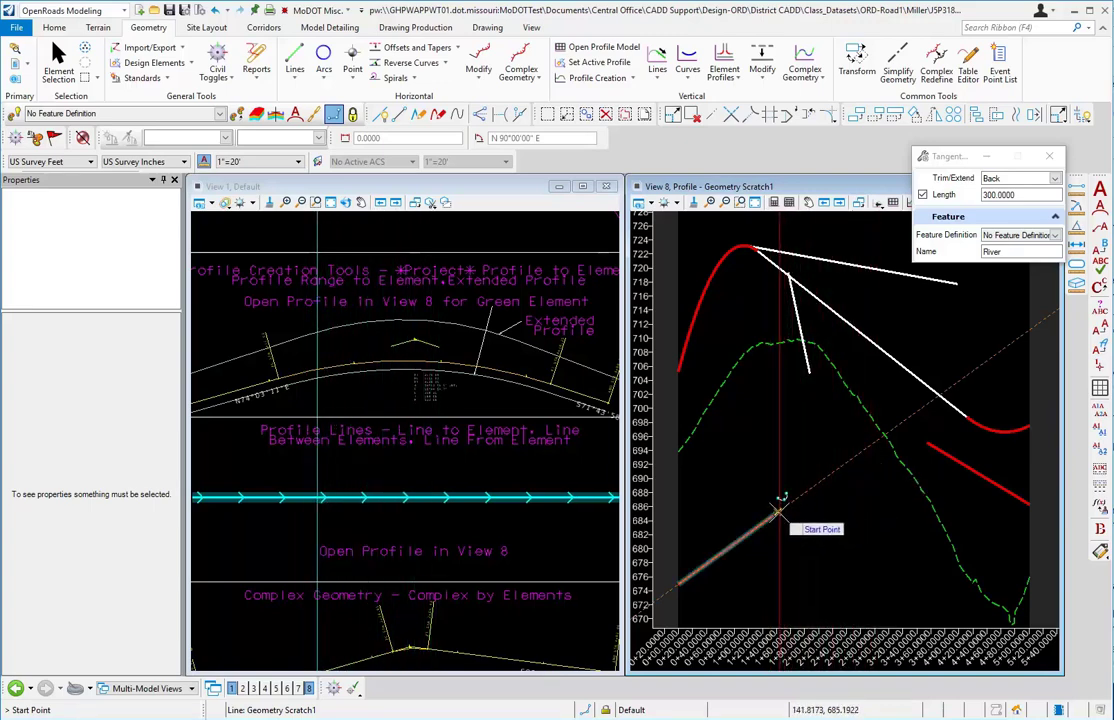
pyautogui.click(779, 511)
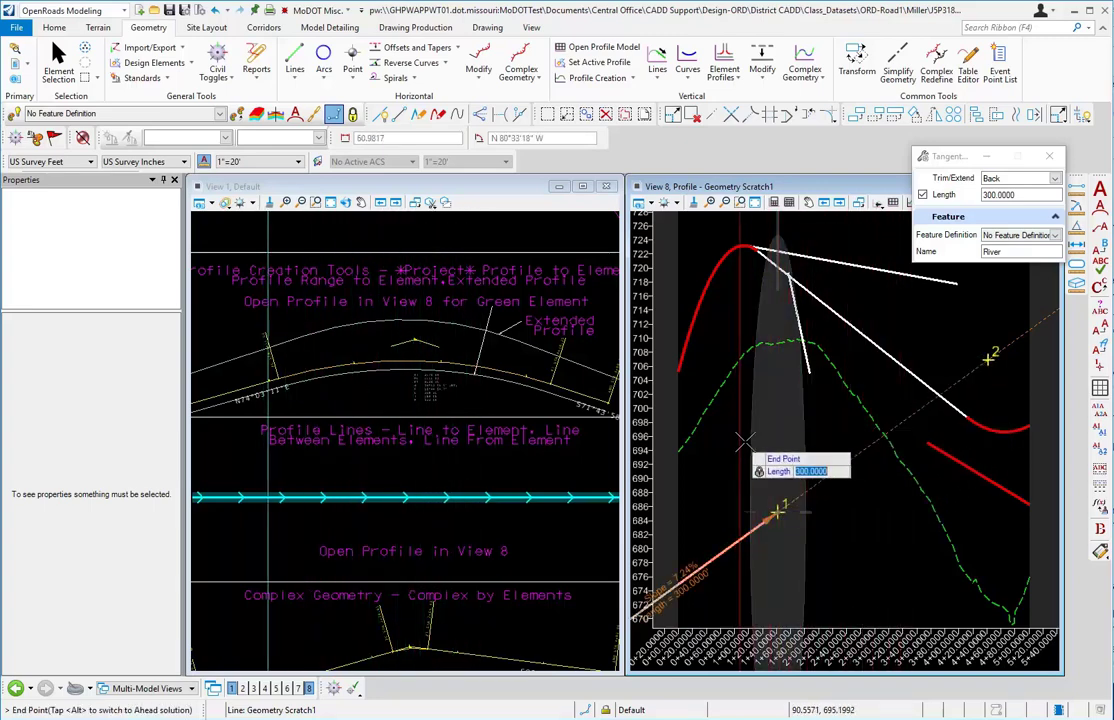
pyautogui.click(1018, 384)
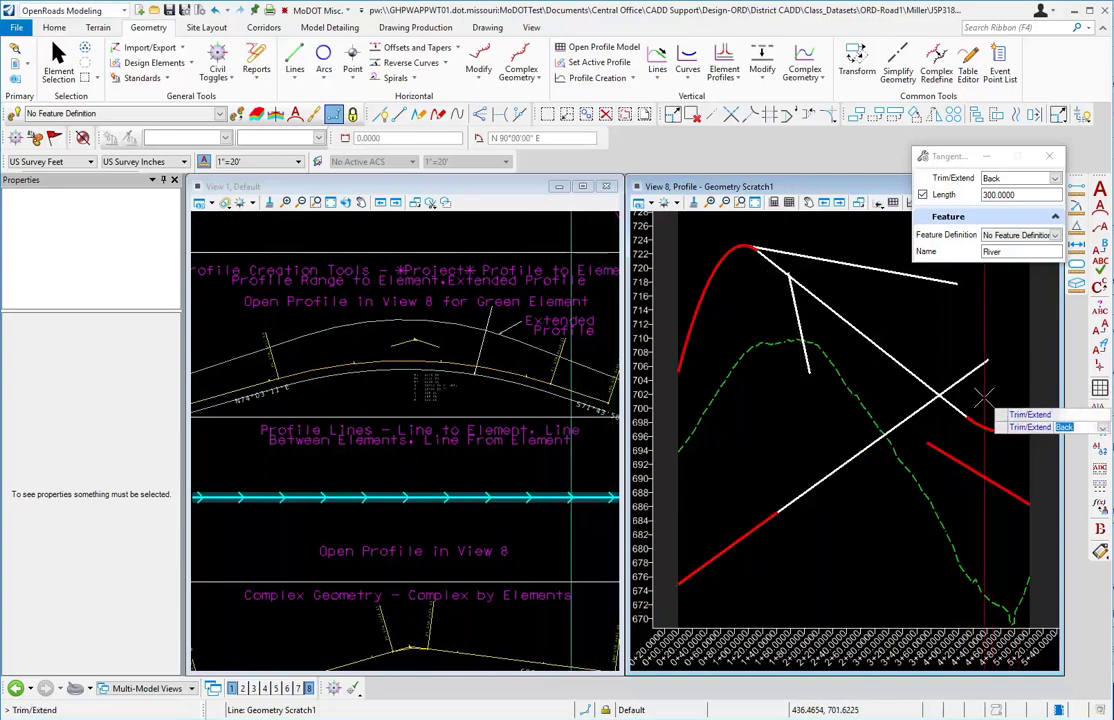
pyautogui.click(978, 405)
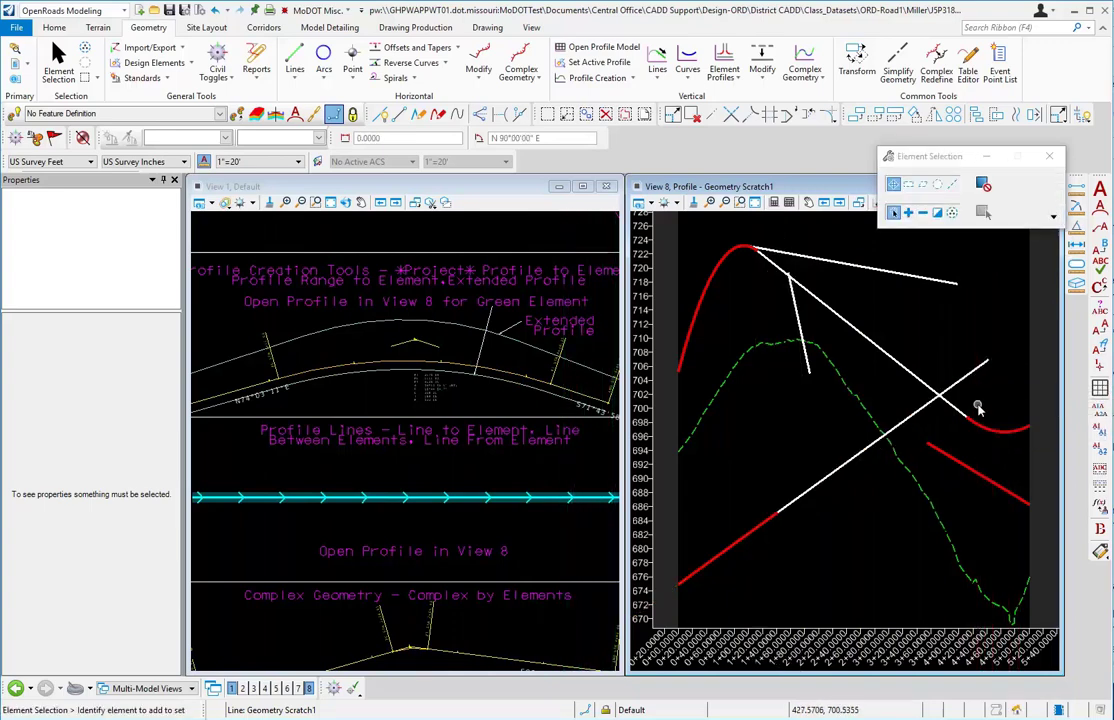
pyautogui.click(862, 456)
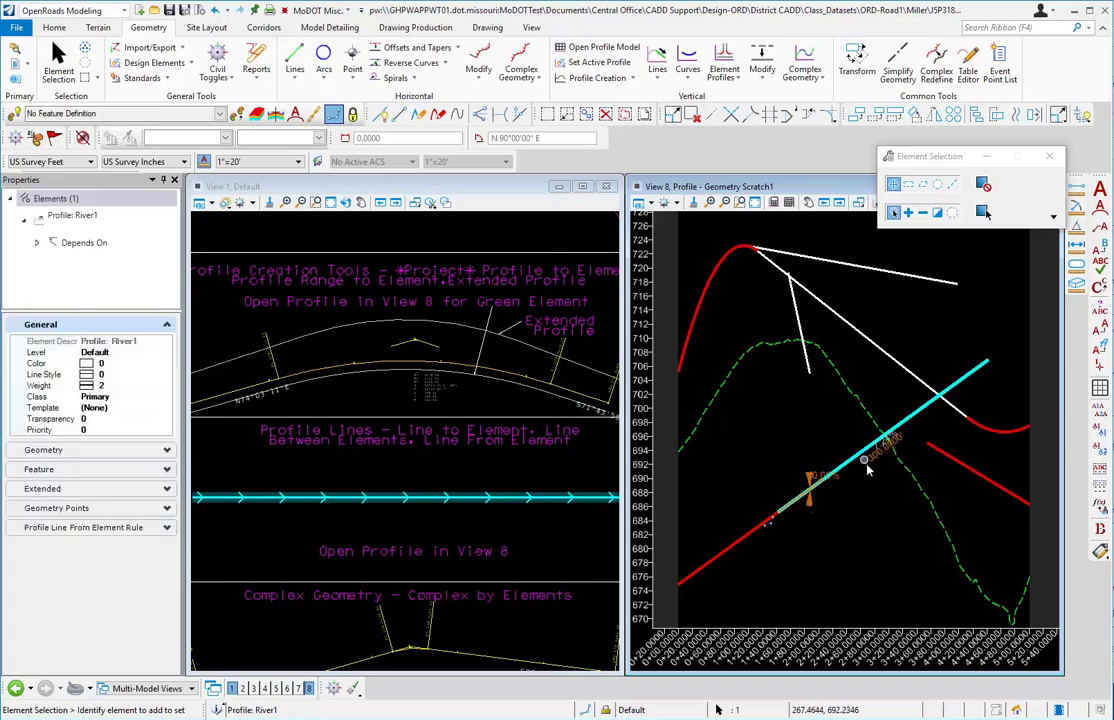
pyautogui.click(935, 355)
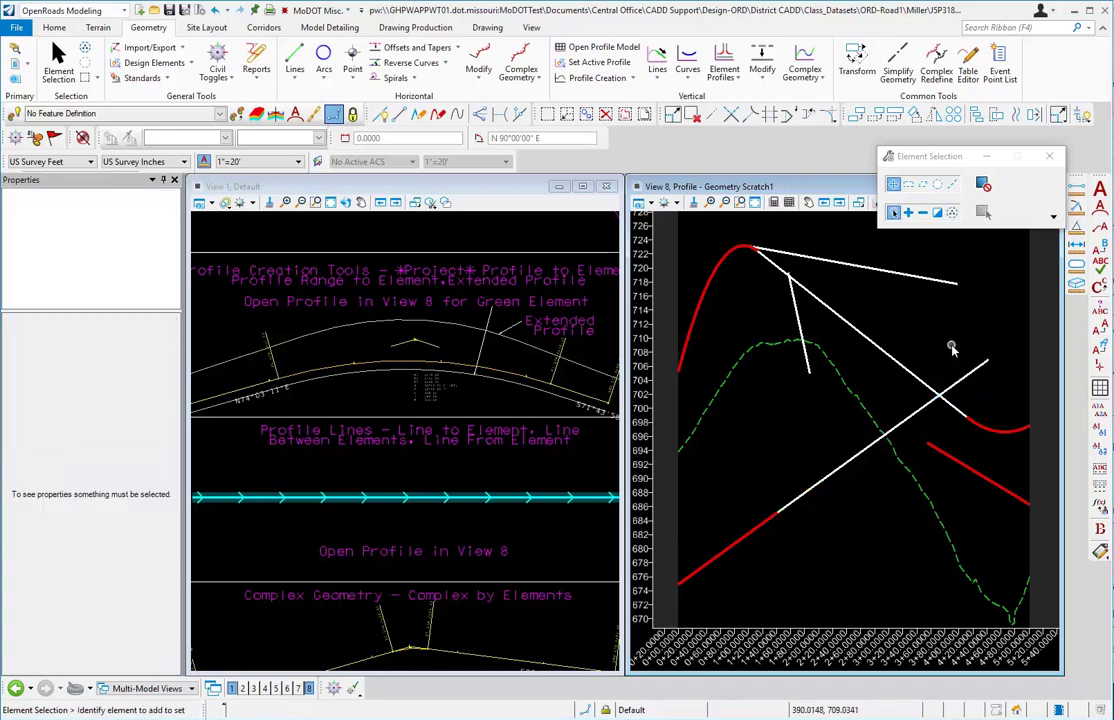
# Draw Profile Line From Element delta1 back from the right red line's upper end, vertical offset 0, Trim/Extend None, delta slope 1.00%, about 214 ft long
pyautogui.click(739, 202)
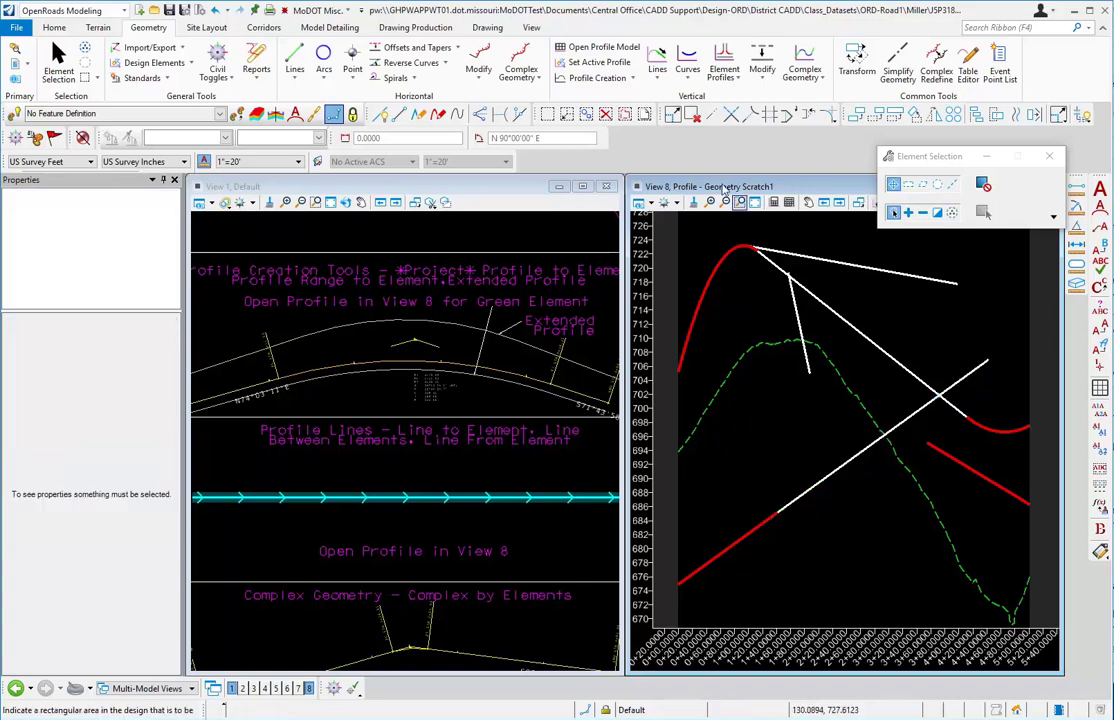
pyautogui.click(657, 62)
pyautogui.moveTo(707, 154)
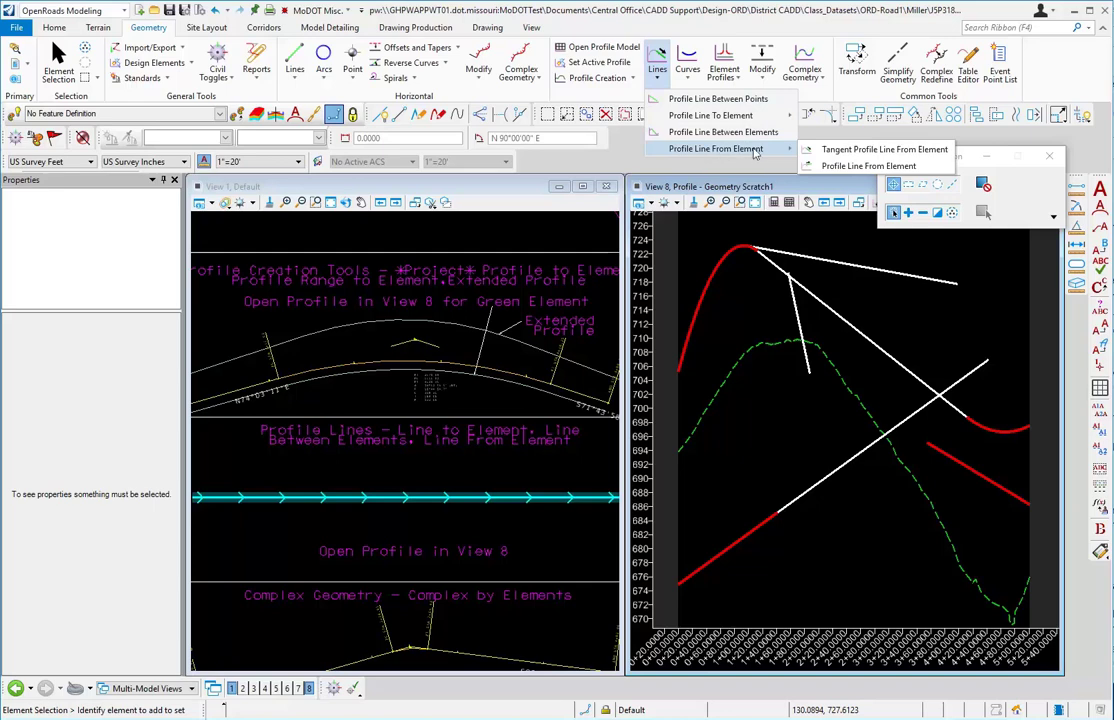
pyautogui.click(868, 166)
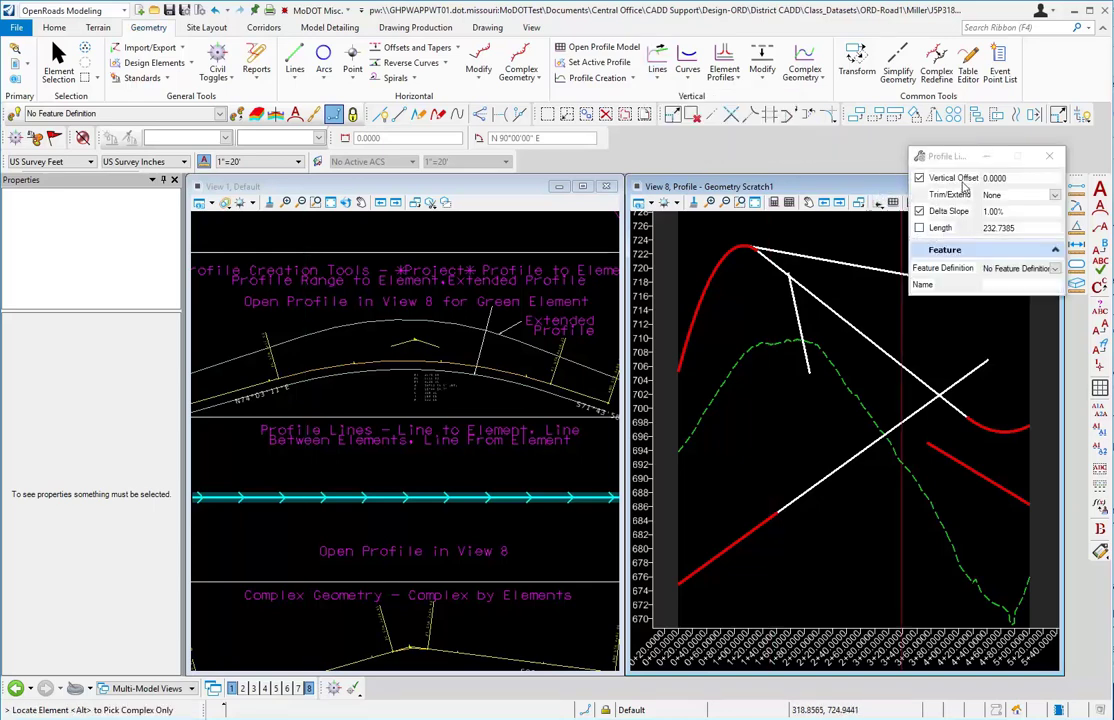
pyautogui.click(986, 179)
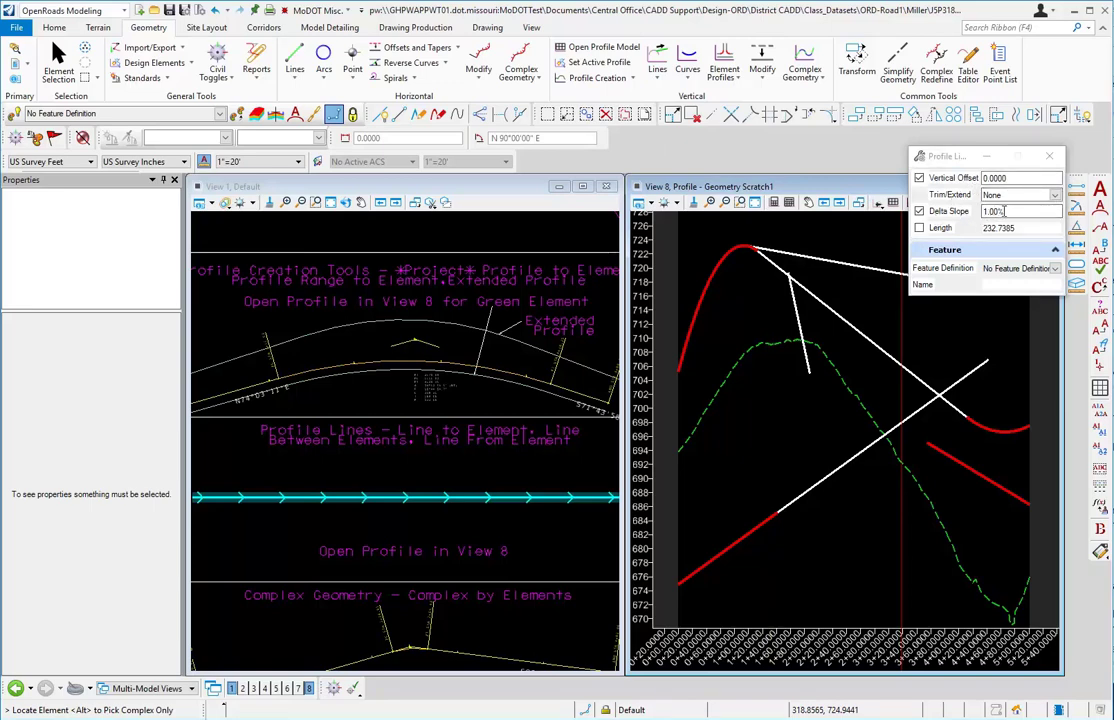
pyautogui.click(1005, 211)
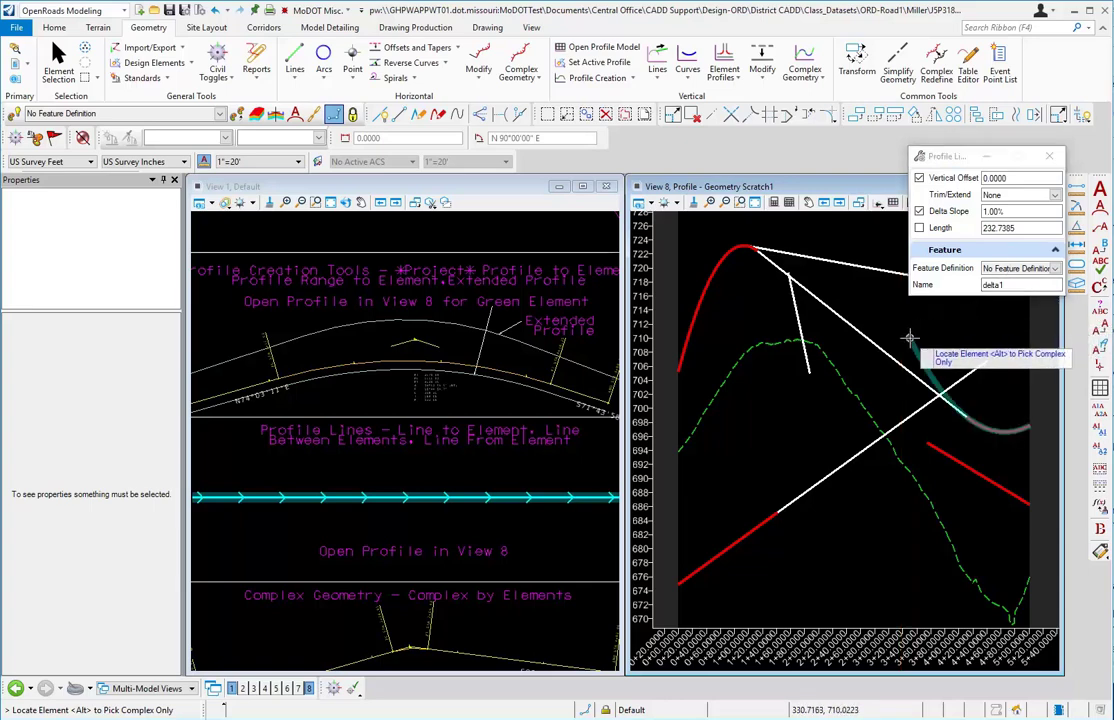
pyautogui.click(932, 445)
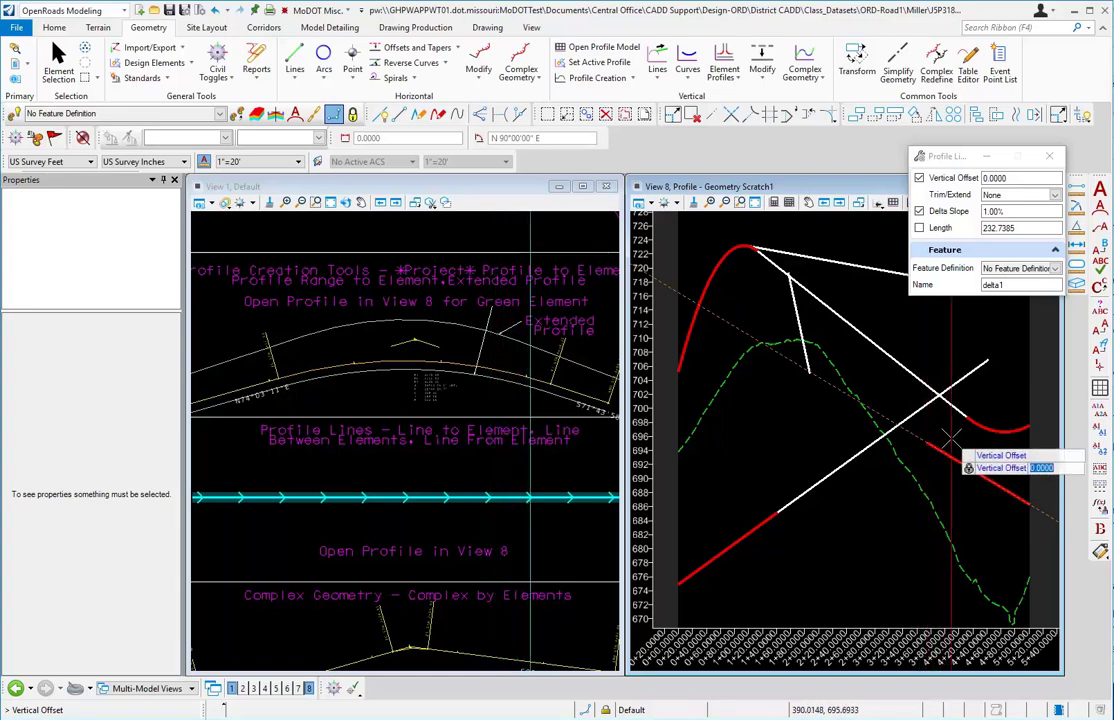
pyautogui.click(945, 438)
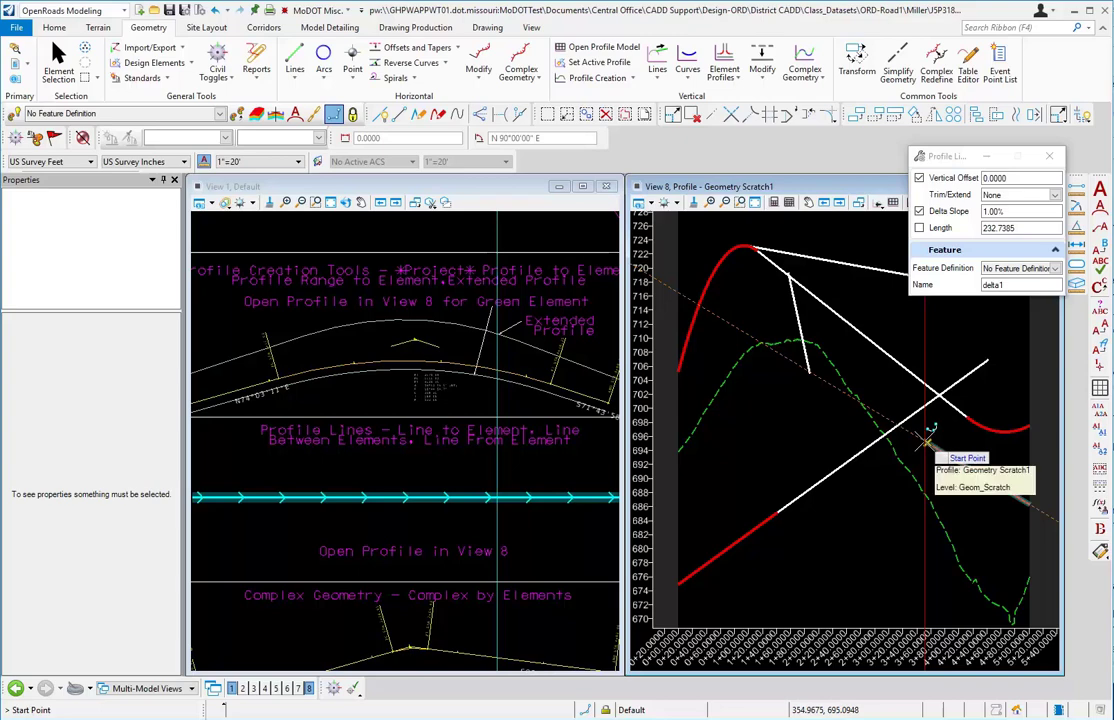
pyautogui.click(928, 441)
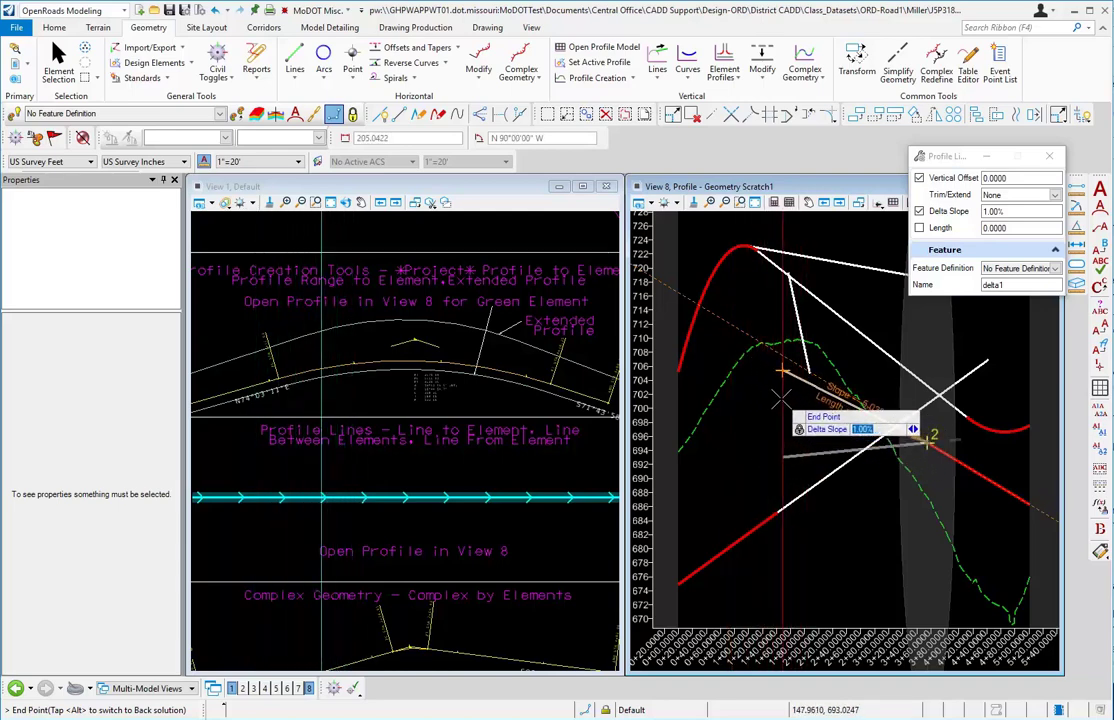
pyautogui.click(777, 410)
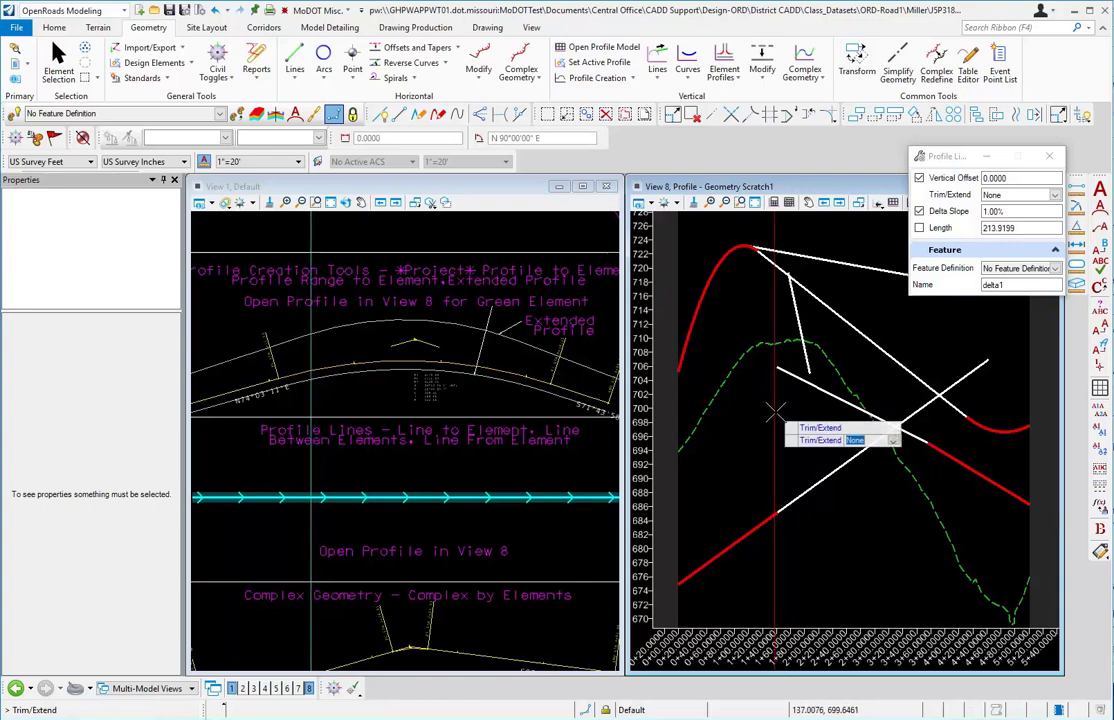
pyautogui.click(777, 418)
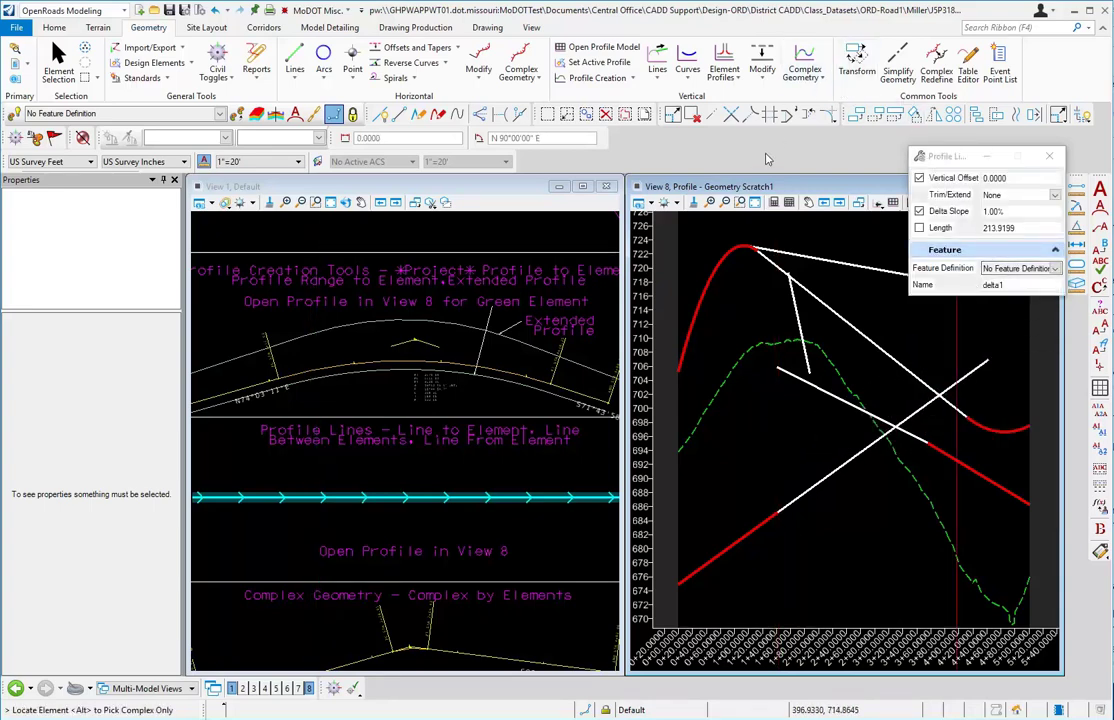
pyautogui.click(58, 62)
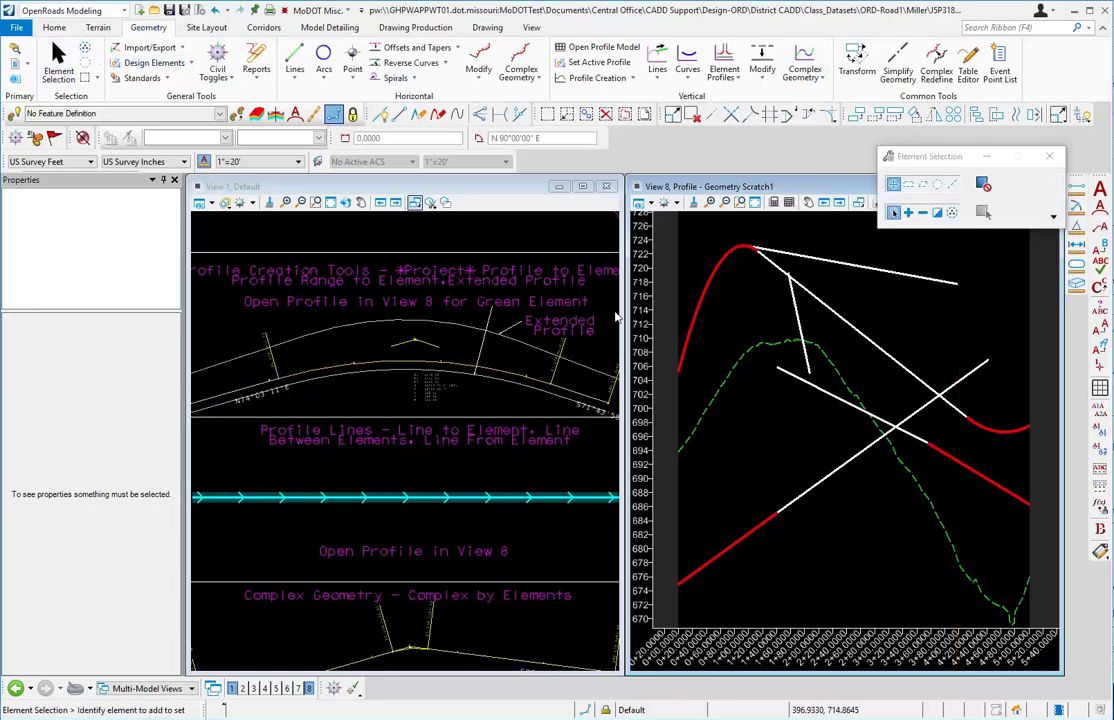
# Set the delta slope of the delta1 profile line to 5%, measured against the straight red line it starts from
pyautogui.click(820, 391)
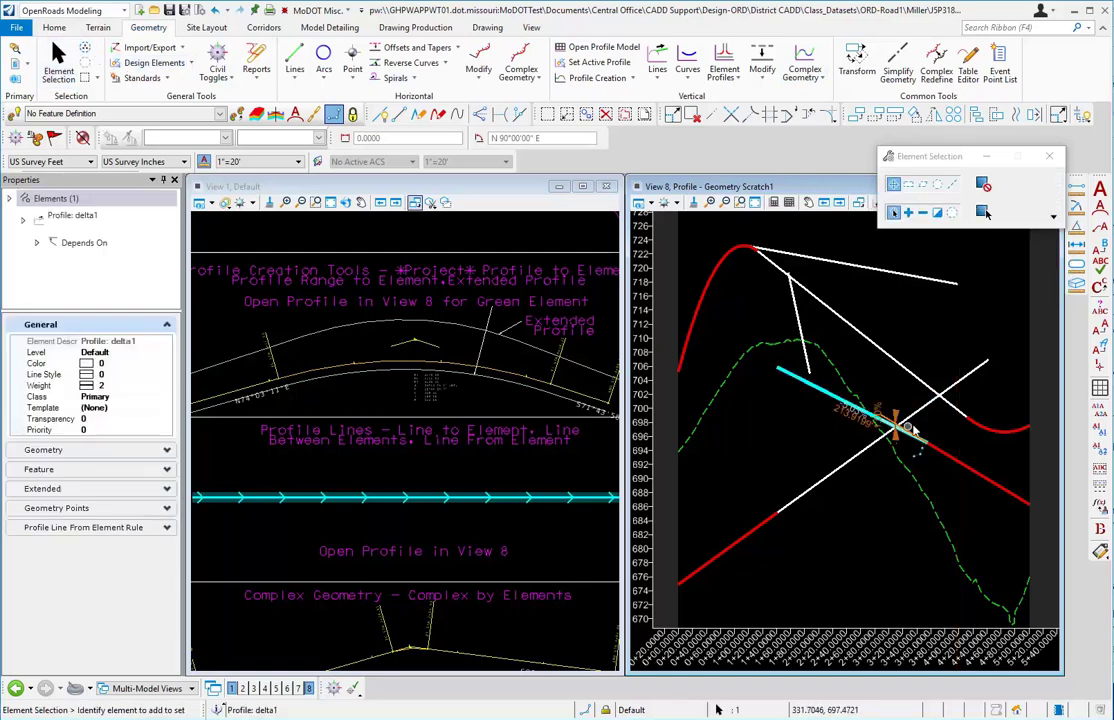
pyautogui.scroll(5, 866, 399)
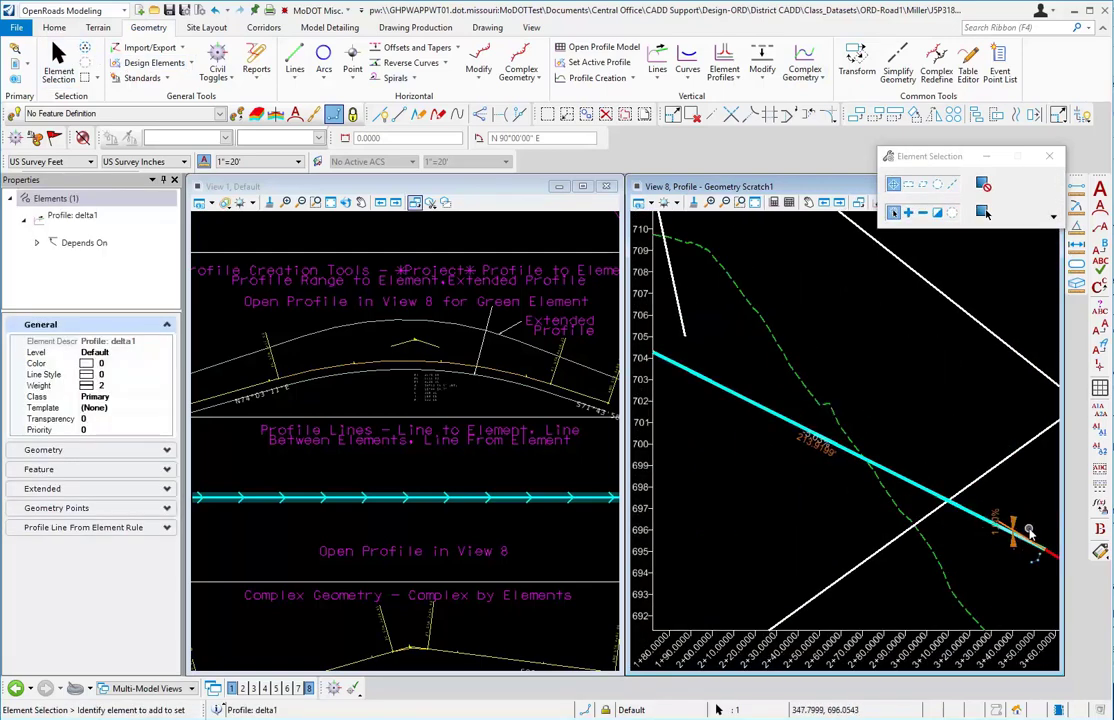
pyautogui.scroll(-2, 1003, 530)
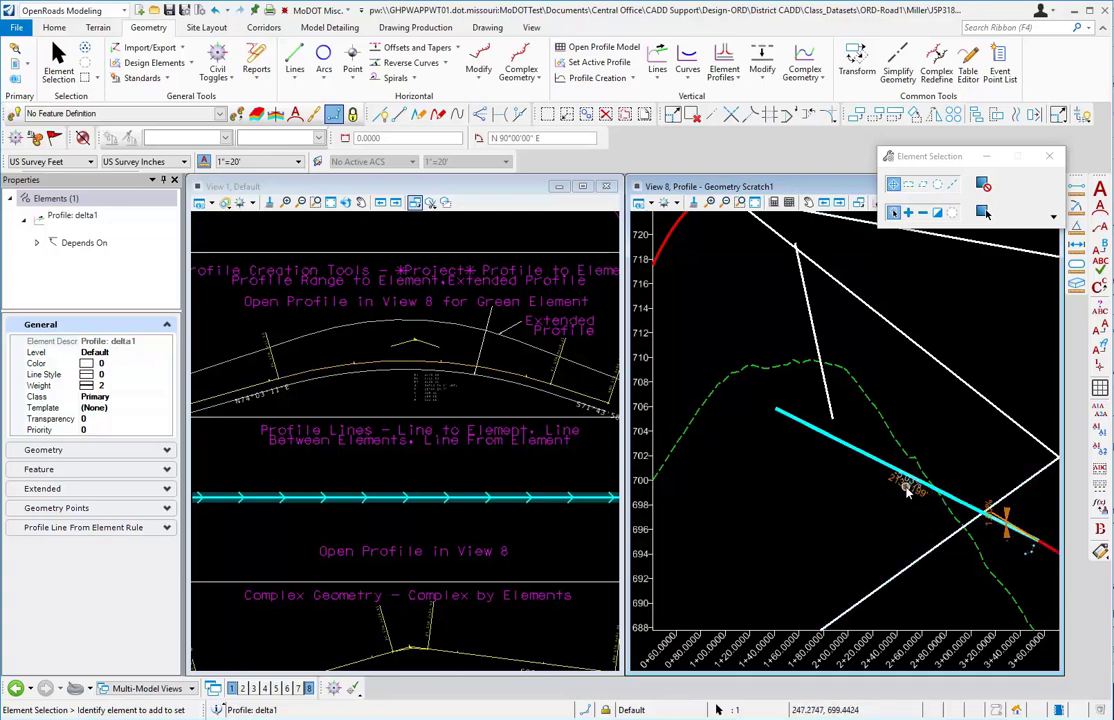
pyautogui.moveTo(912, 483)
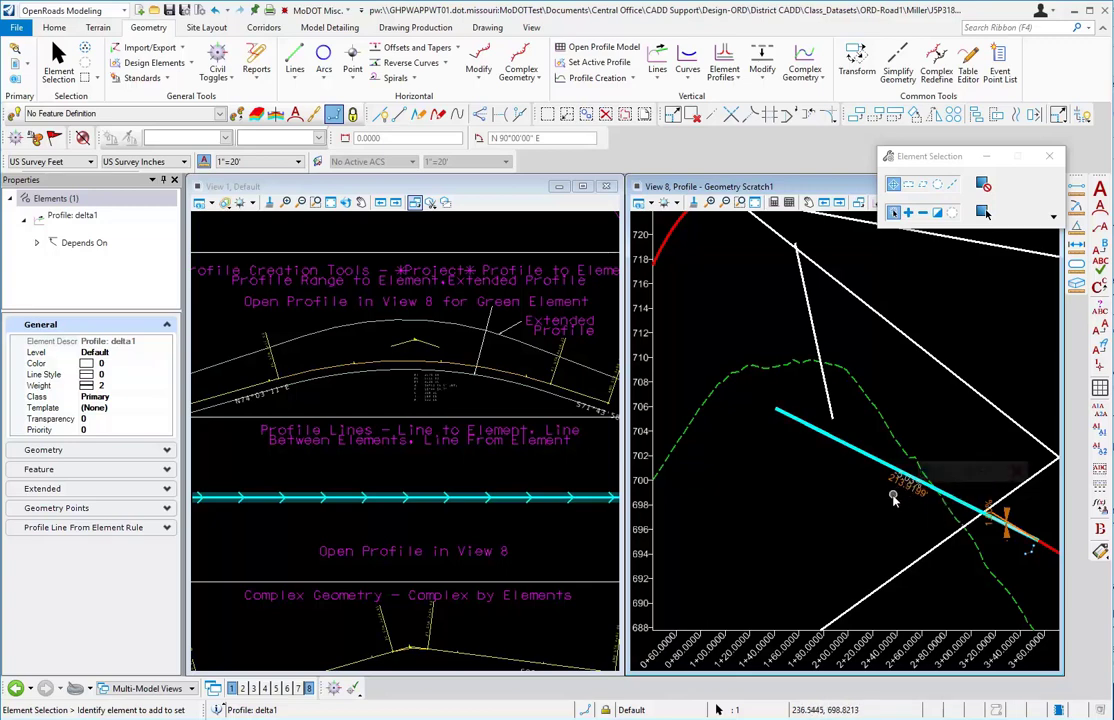
pyautogui.click(880, 516)
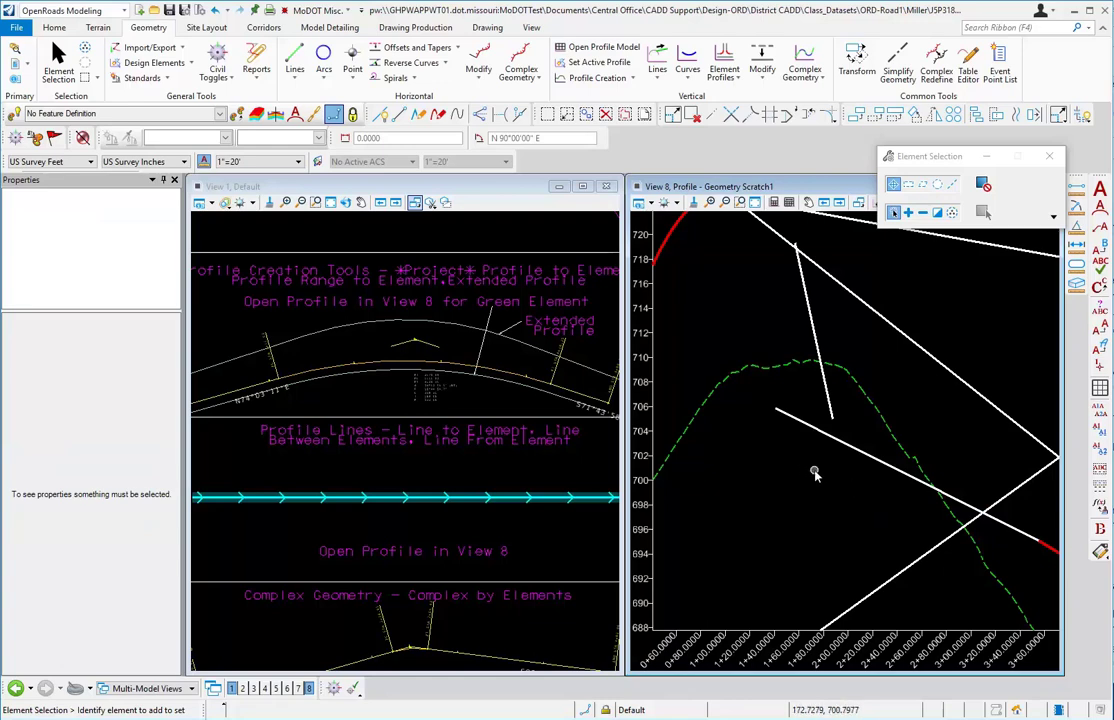
pyautogui.scroll(-5, 808, 471)
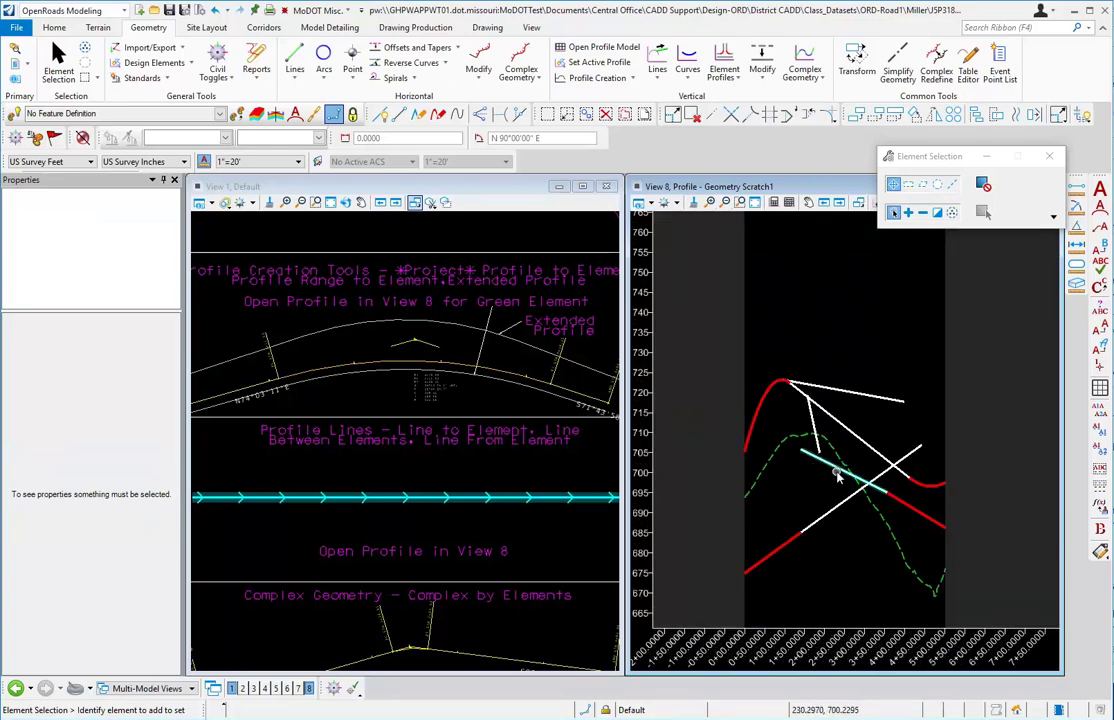
pyautogui.click(845, 490)
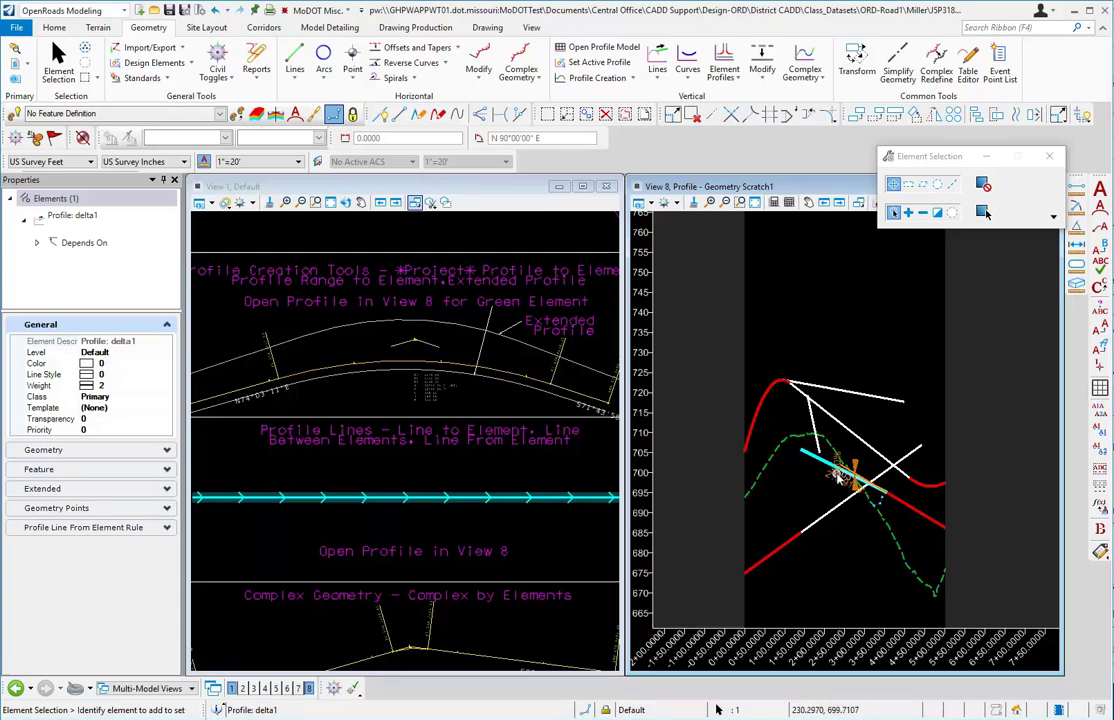
pyautogui.click(983, 212)
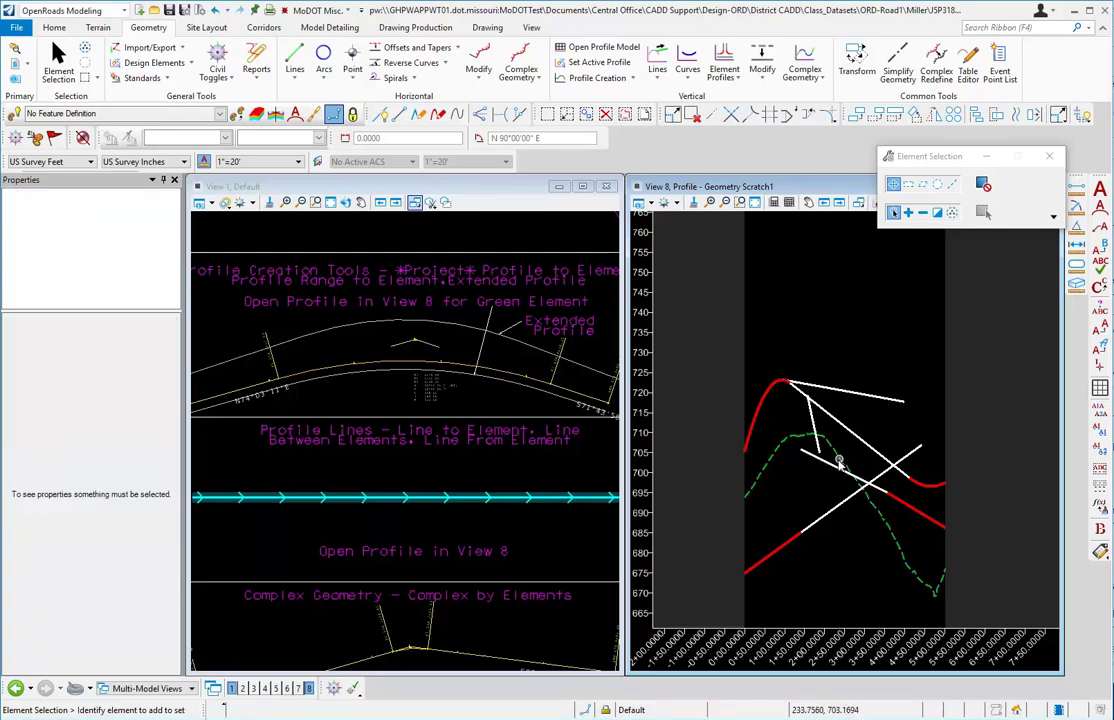
pyautogui.click(838, 461)
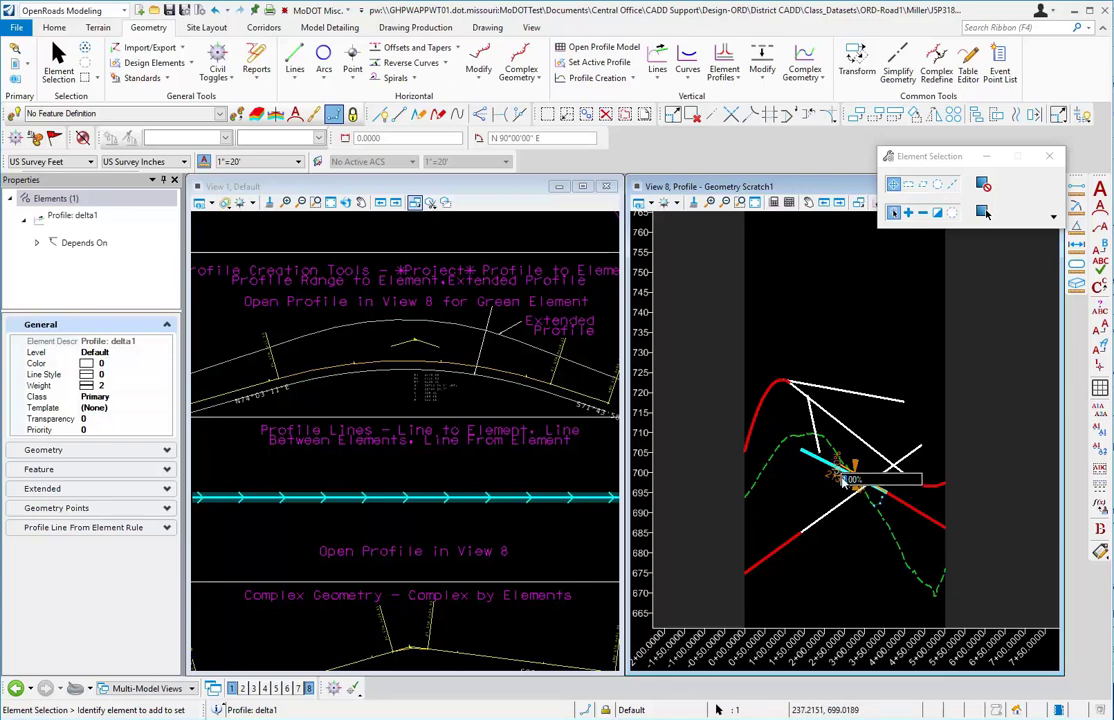
pyautogui.write('-1')
pyautogui.press('Return')
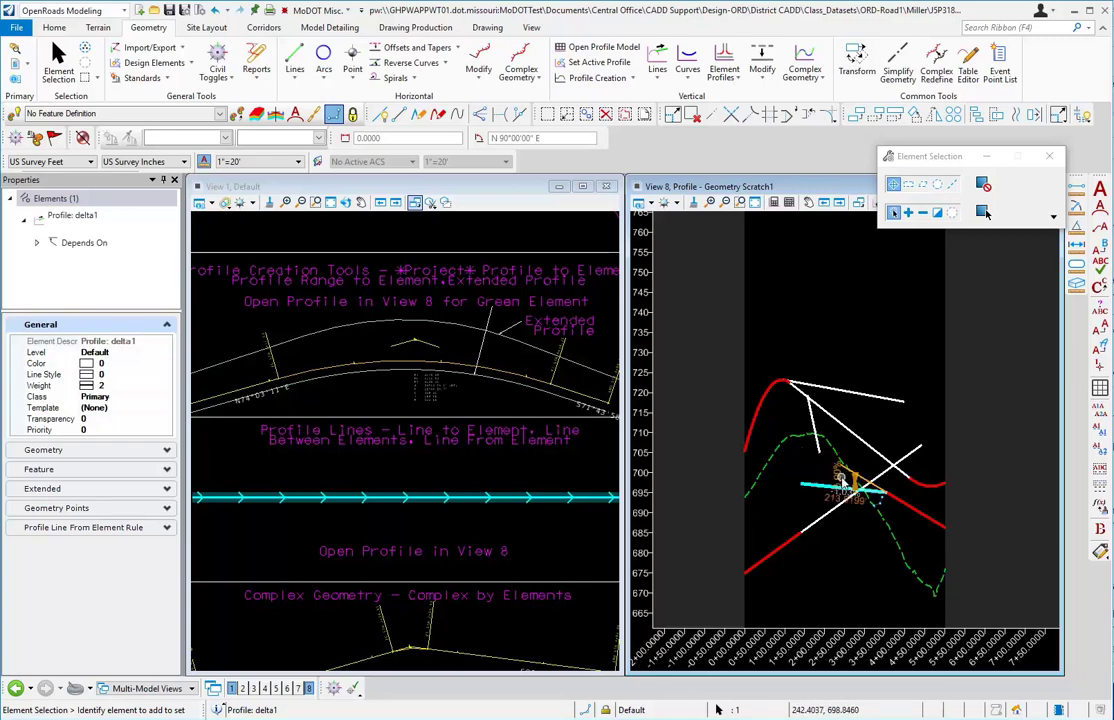
pyautogui.scroll(5, 835, 485)
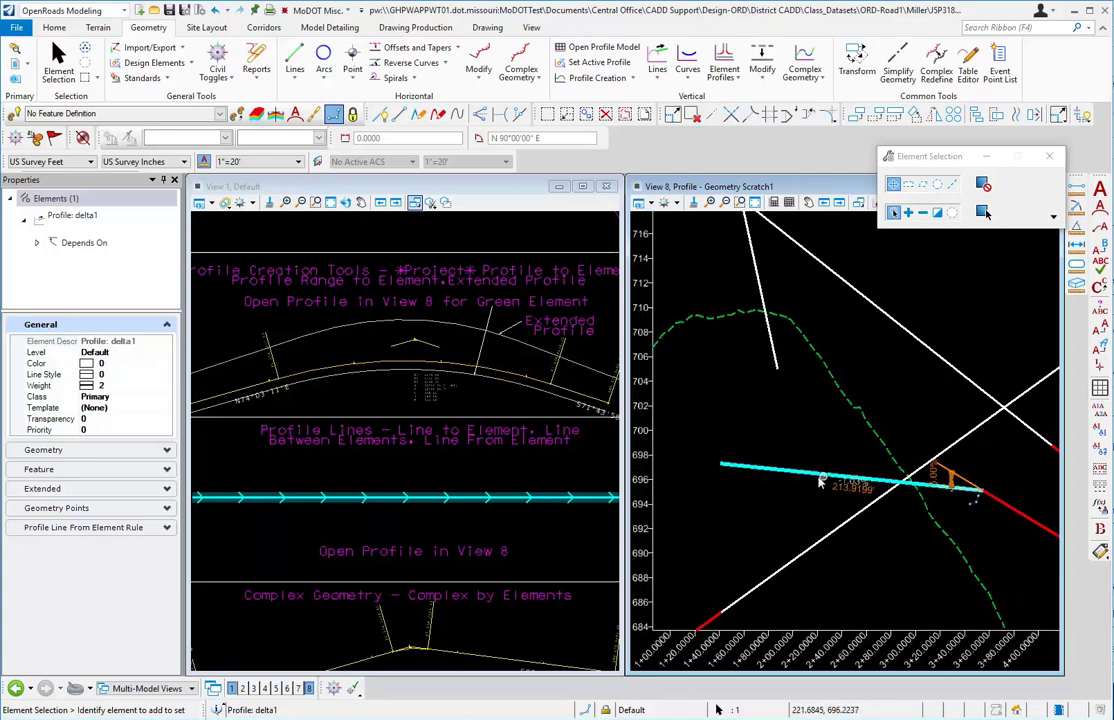
pyautogui.moveTo(932, 490)
pyautogui.click(800, 428)
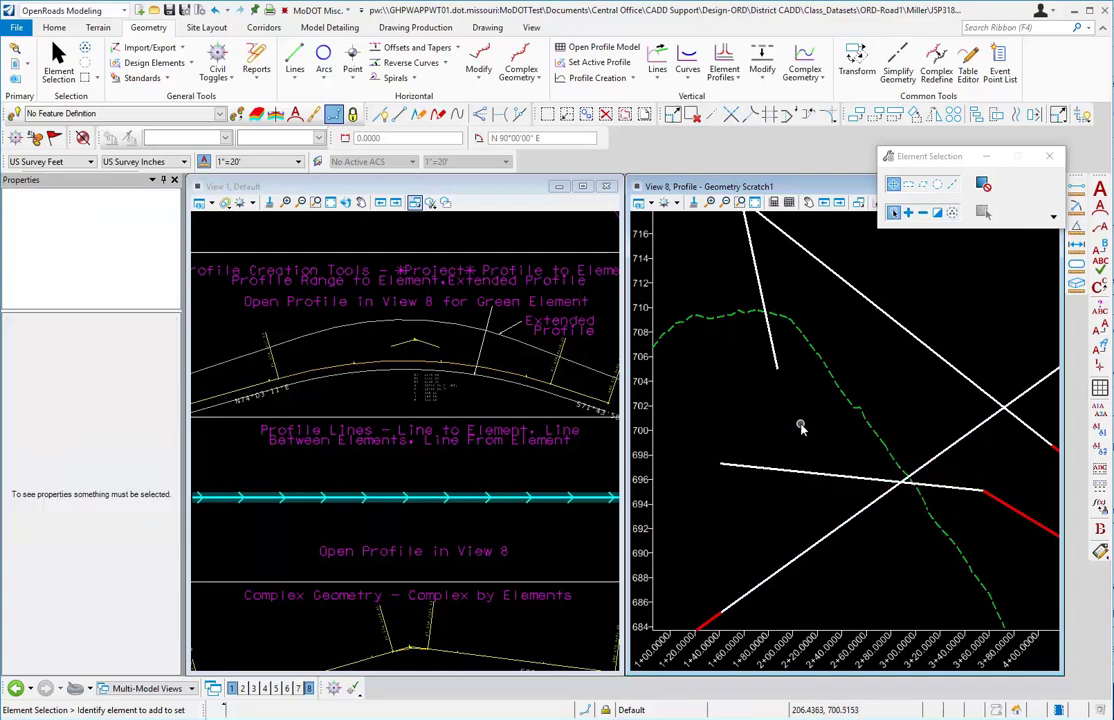